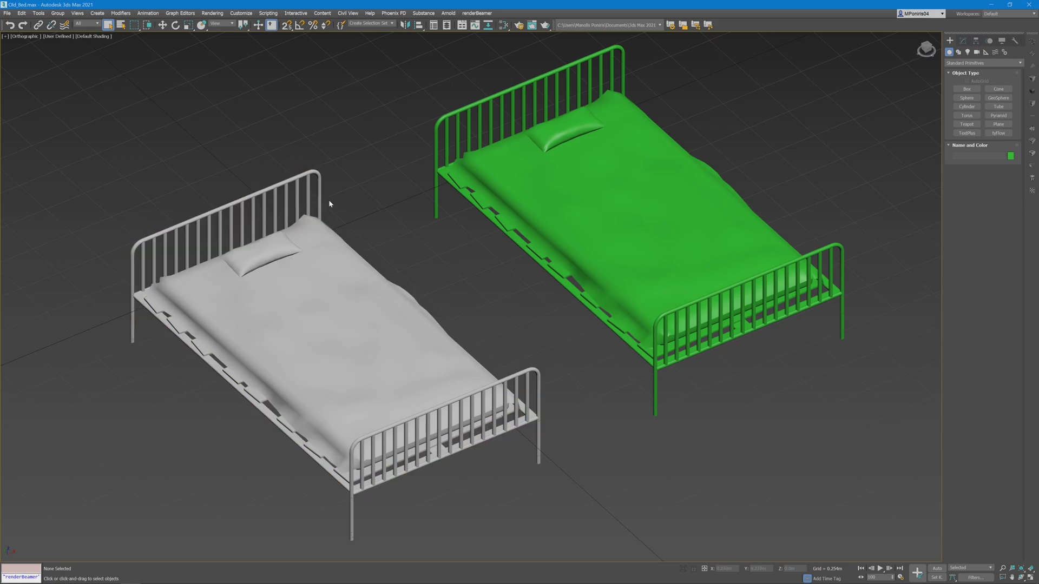
- Select and deselect the white Export bed, and briefly check the render settings
click(325, 301)
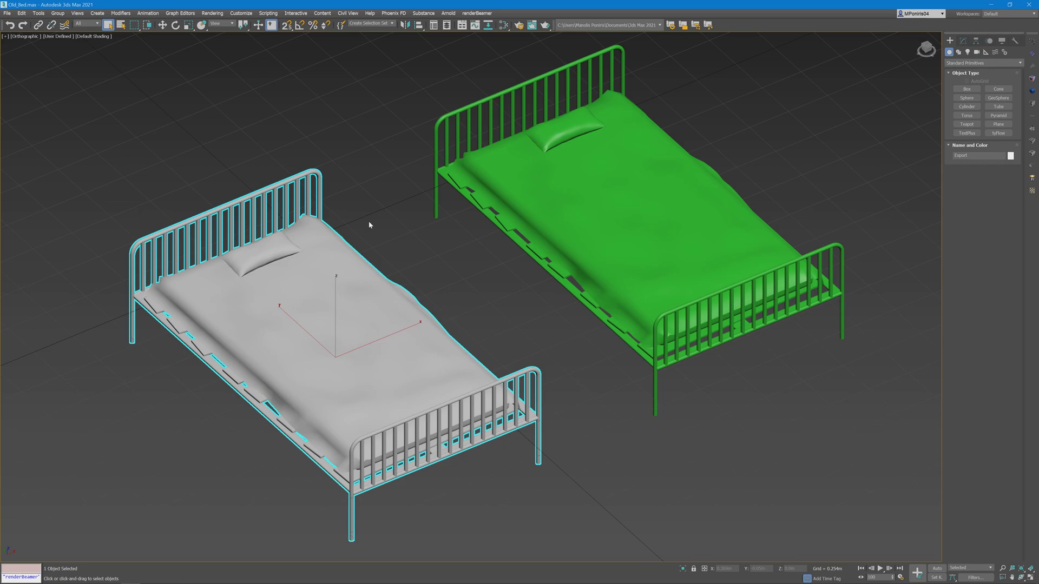
click(374, 201)
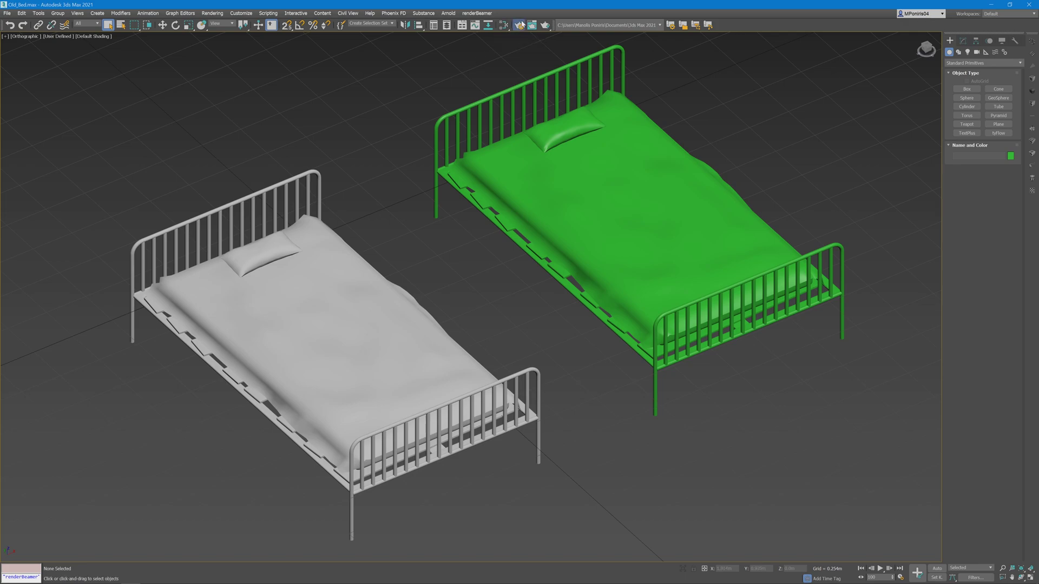
key(F10)
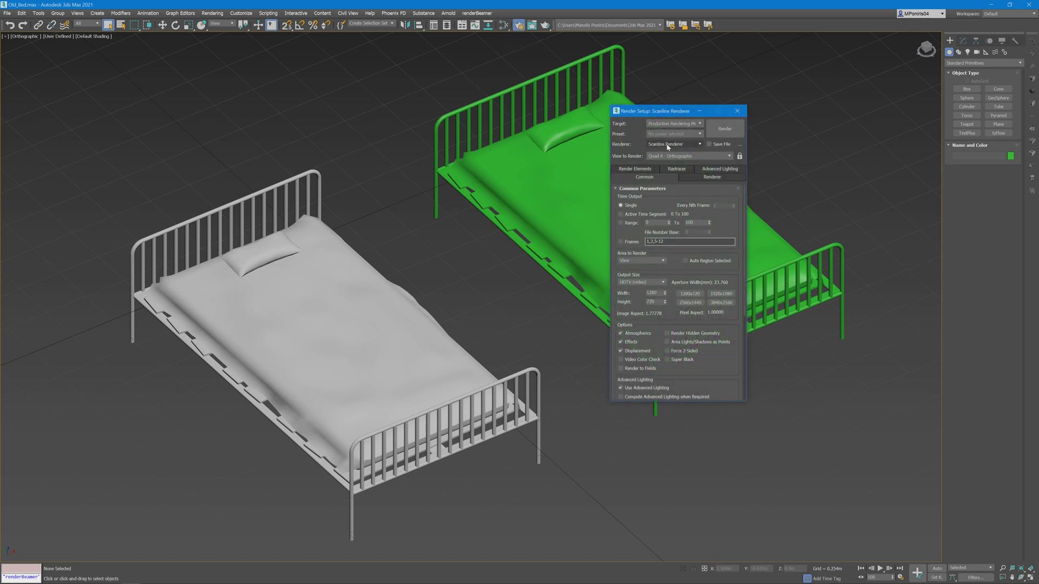
click(737, 111)
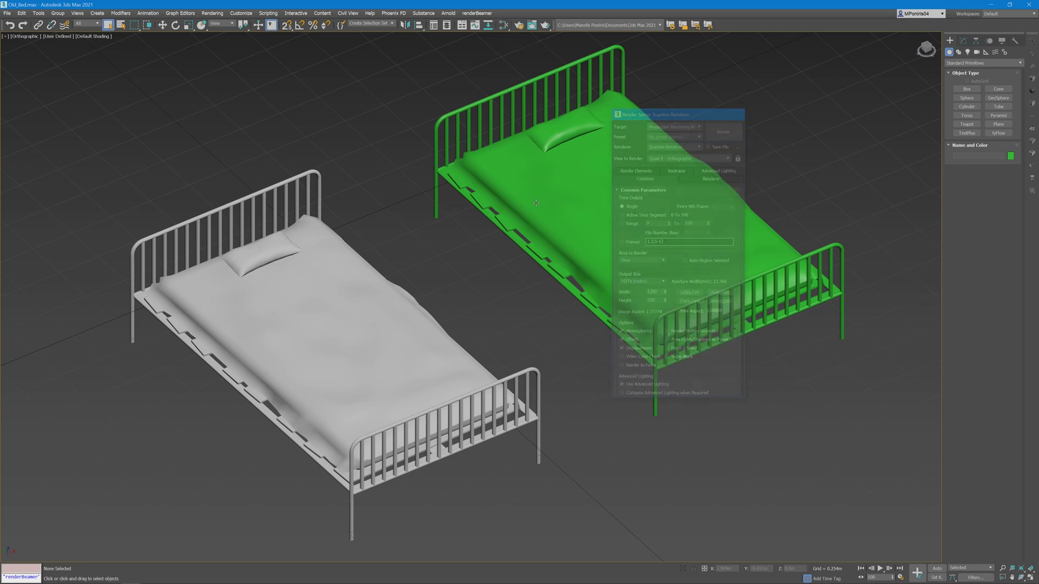
- In the Slate editor, inspect Multi/Sub-Object #37's sub-materials, including red Material #25
key(m)
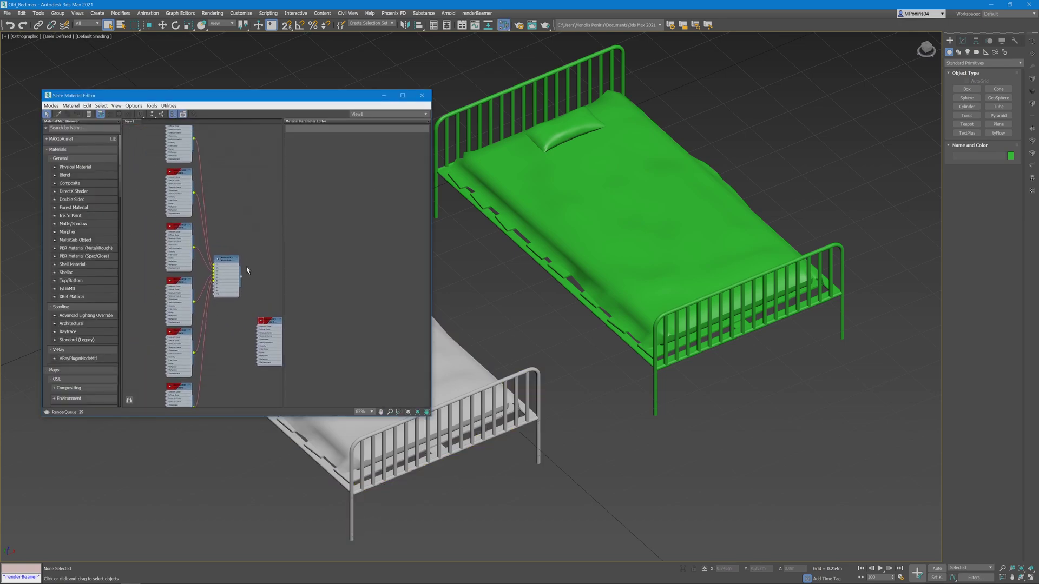
scroll(218, 269, up, 4)
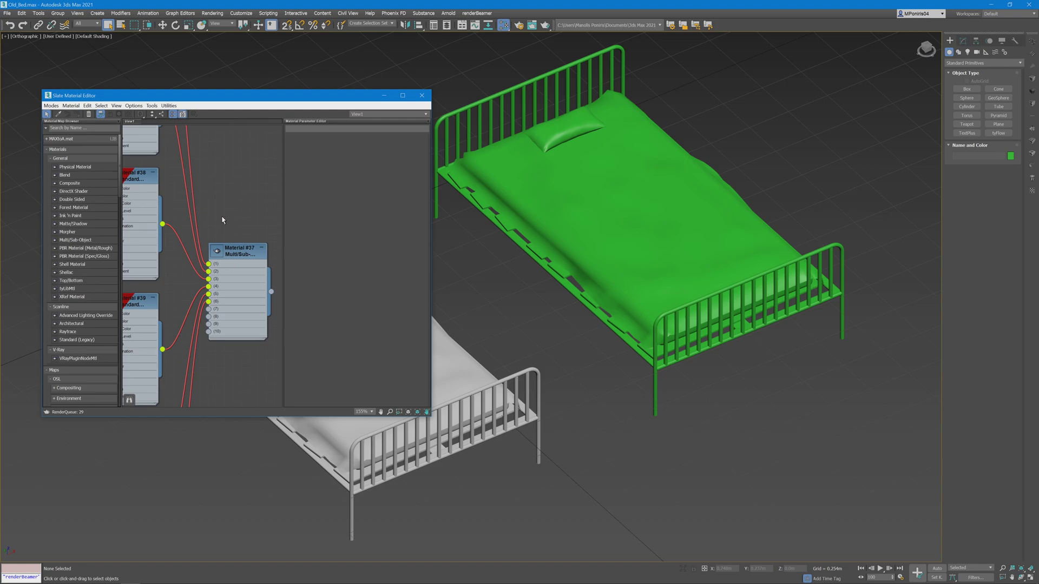
scroll(230, 261, down, 3)
double_click(224, 259)
scroll(192, 227, up, 3)
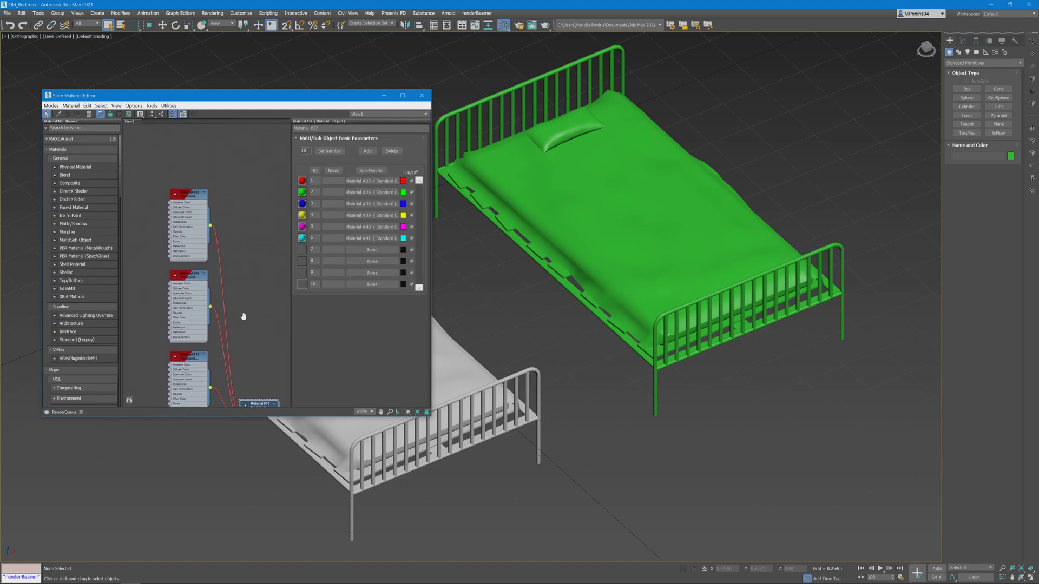
double_click(192, 228)
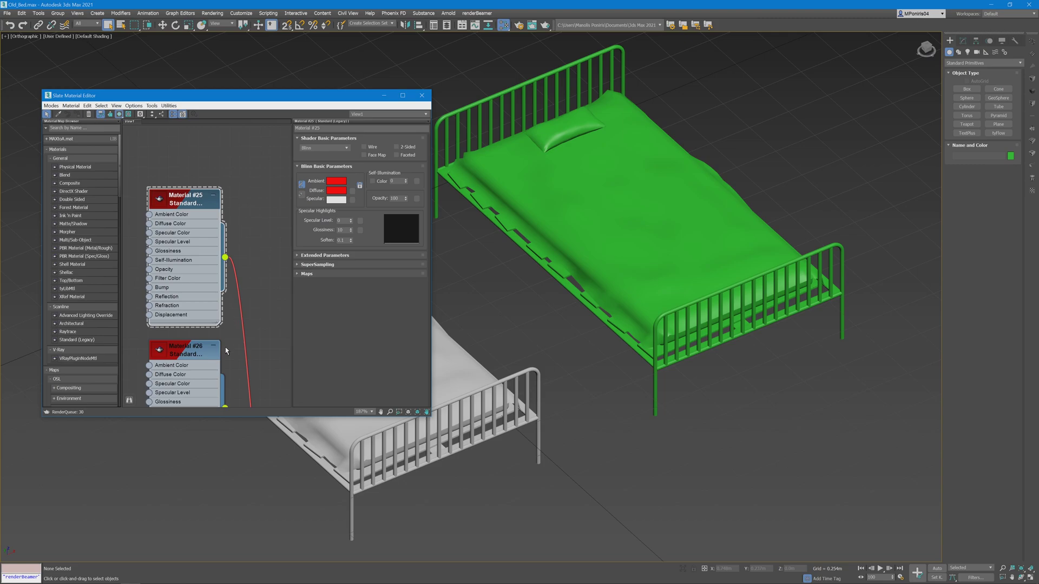
scroll(234, 318, down, 2)
- Wire Multi/Sub-Object #37 onto the white bed and close the material editor
middle_drag(234, 317, 233, 237)
scroll(233, 237, down, 1)
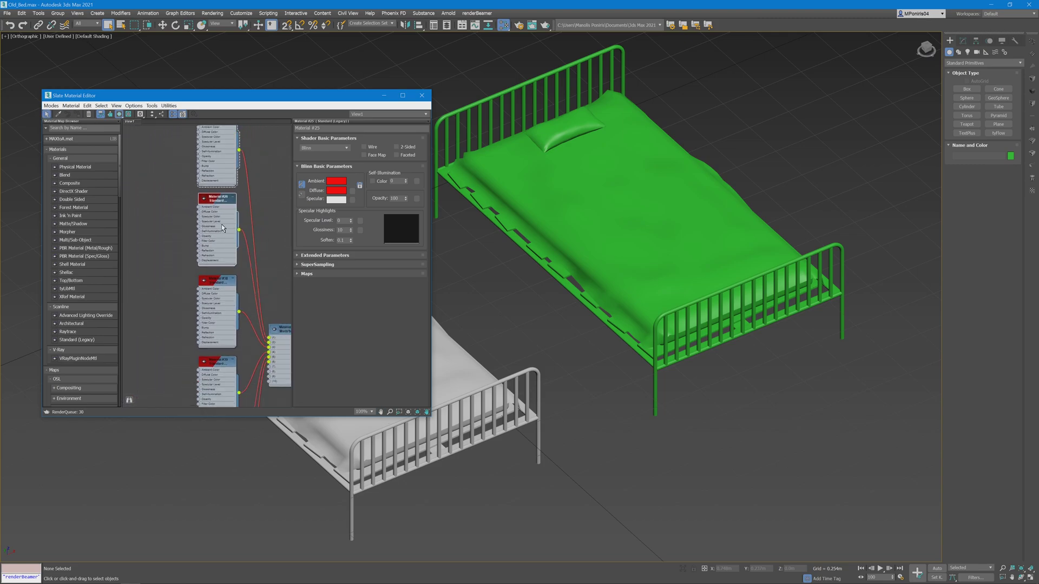
middle_drag(250, 279, 210, 278)
scroll(219, 301, up, 3)
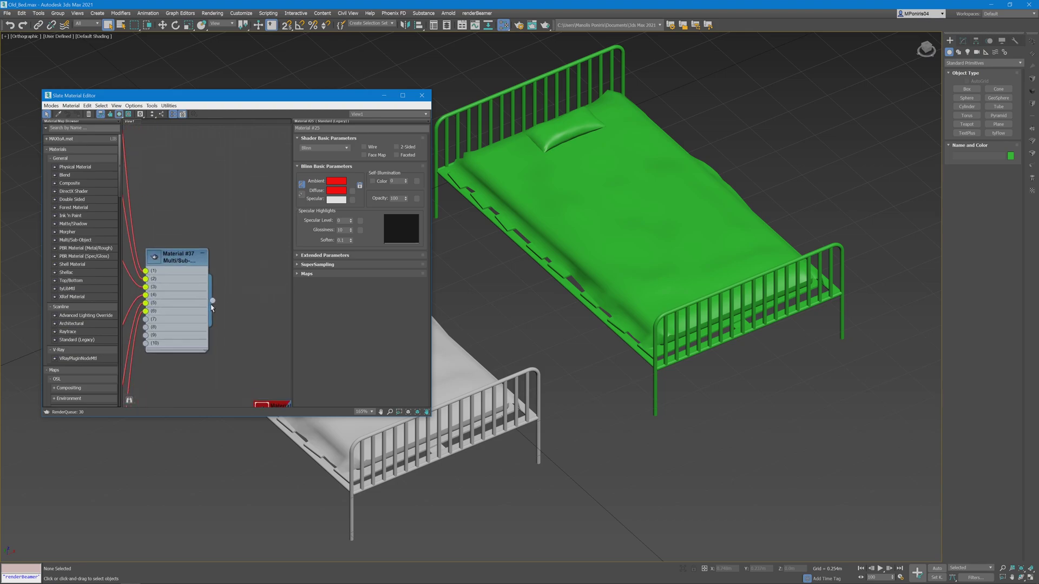
drag(212, 300, 394, 447)
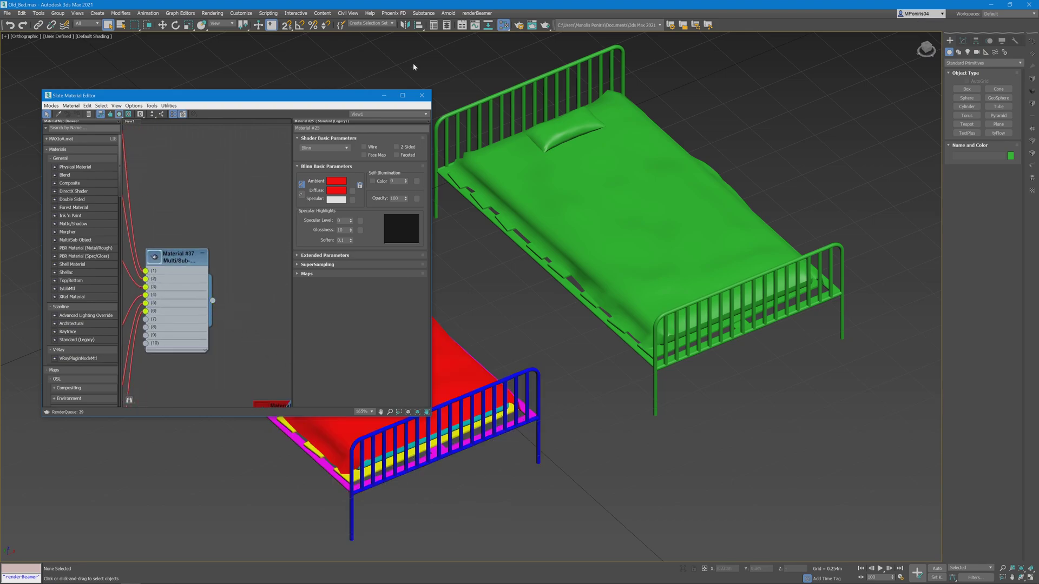
click(421, 95)
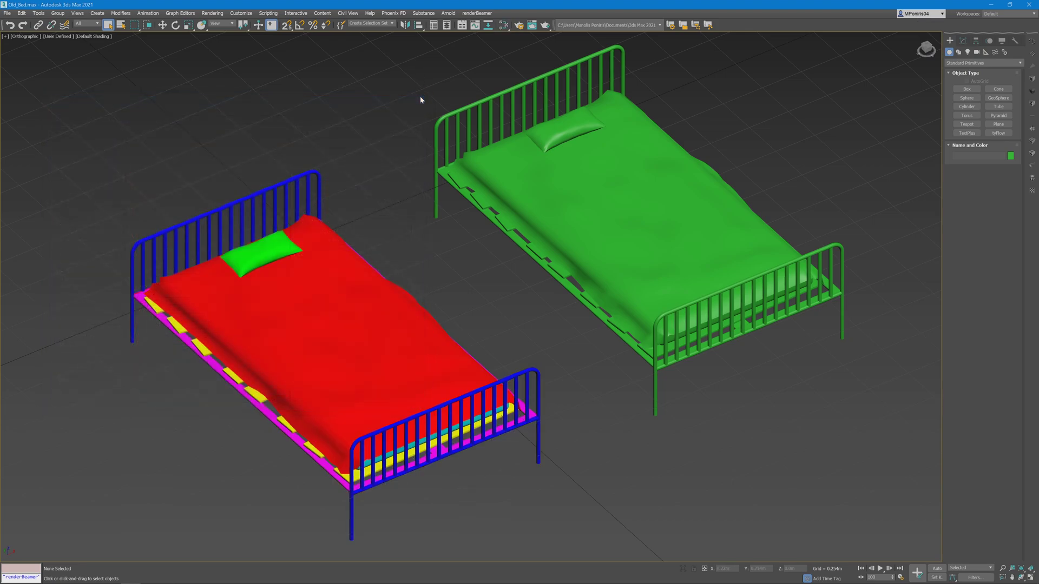
- Bake the Export bed's Diffuse map to a 2048 PNG texture and close the bake windows
click(212, 13)
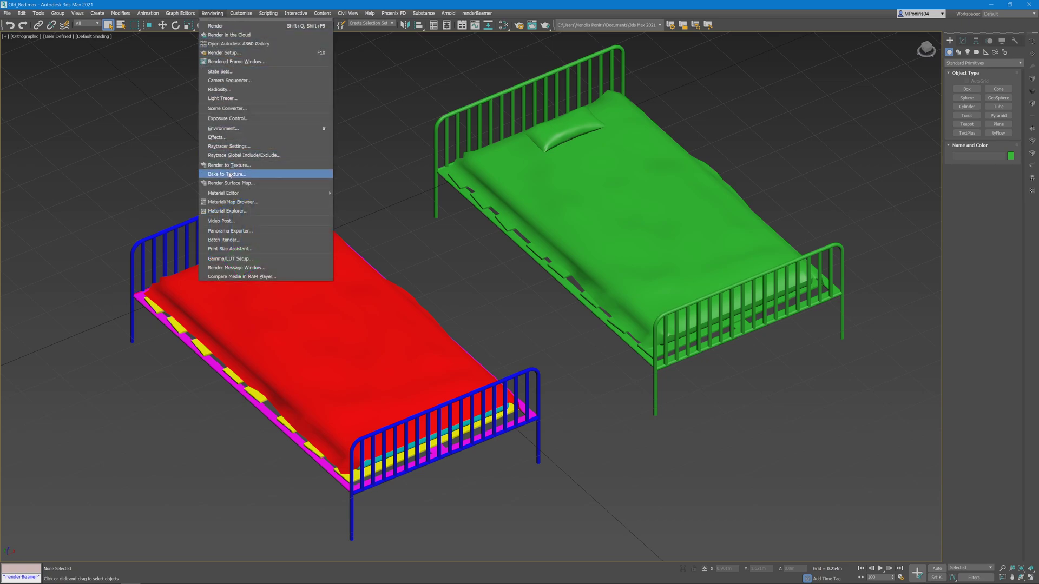
click(230, 174)
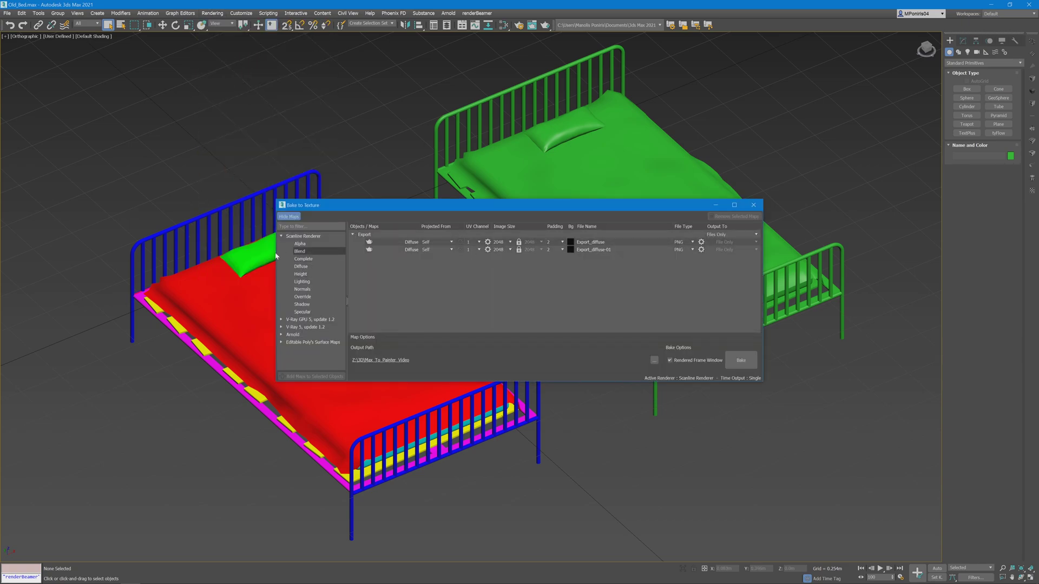
click(371, 235)
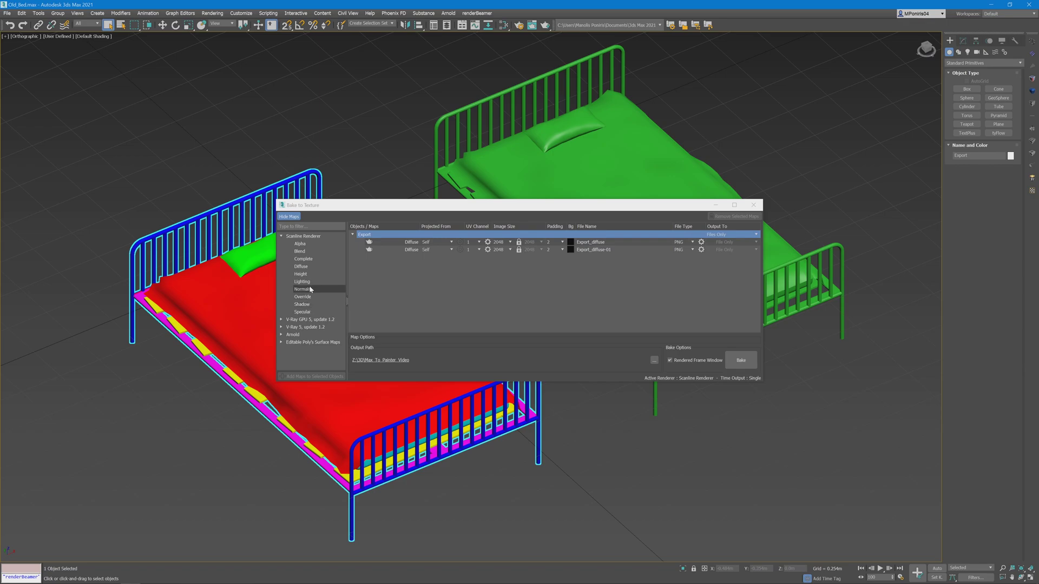
click(312, 268)
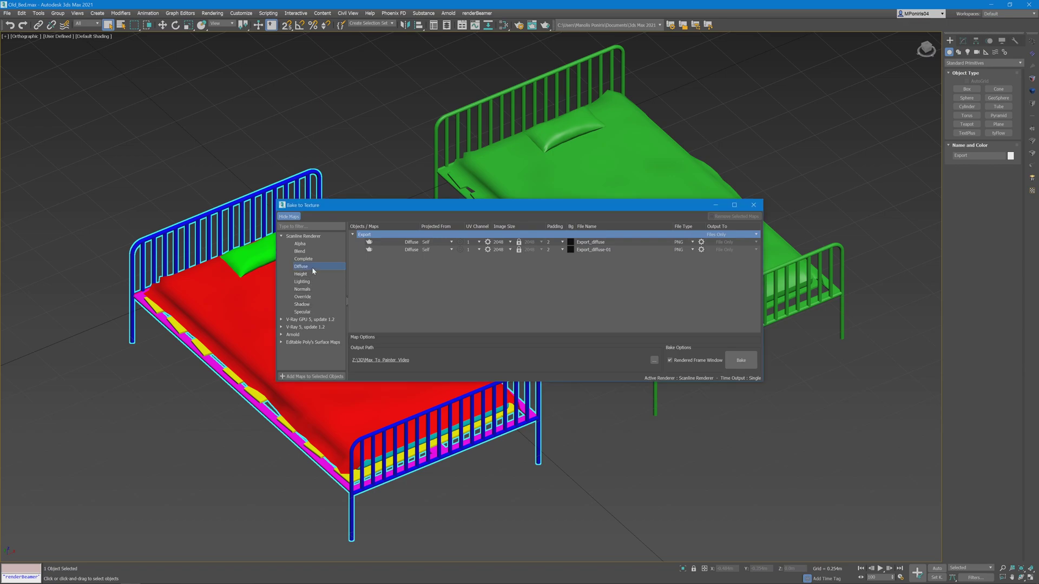
click(313, 376)
click(740, 360)
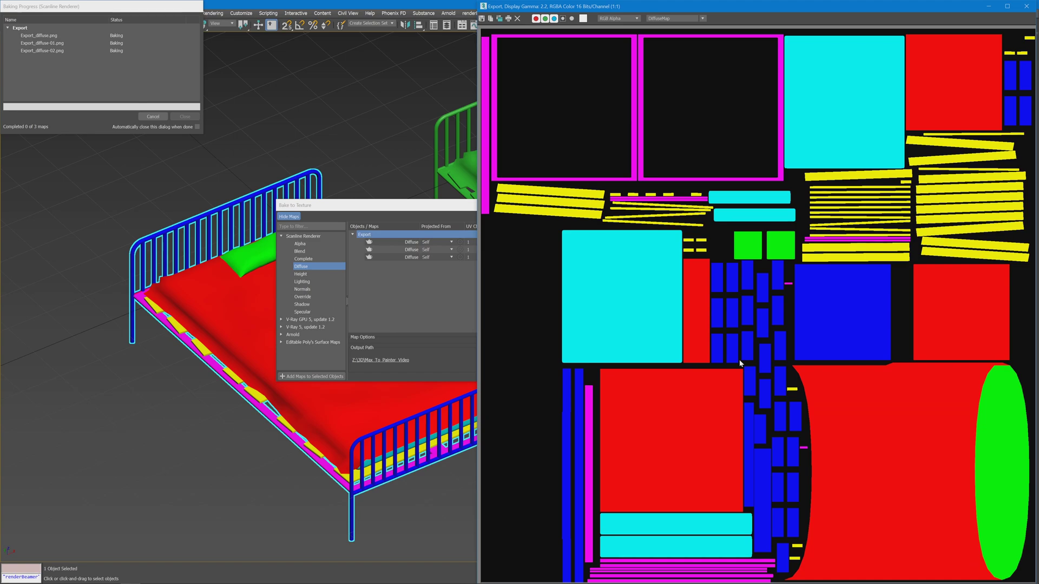
click(1026, 6)
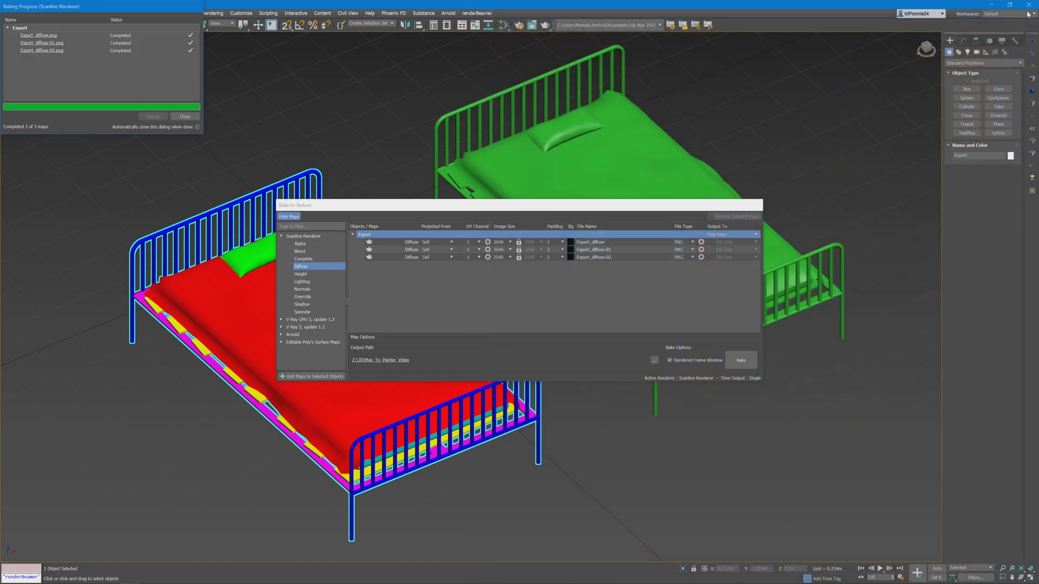
click(185, 117)
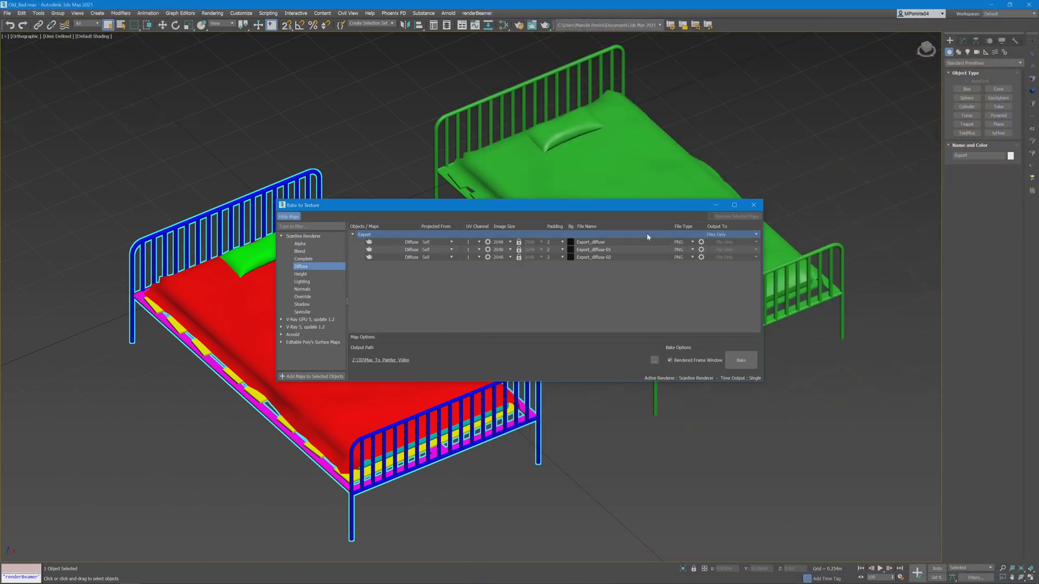
- Close Bake to Texture and drag white Material #3 onto the lower bed in the Slate editor
key(0)
click(370, 170)
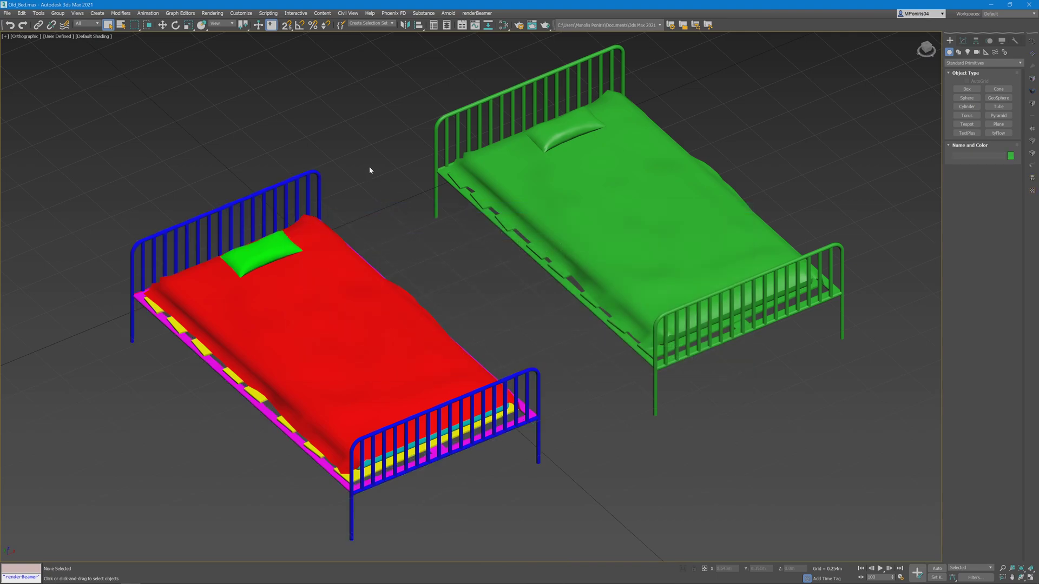
key(m)
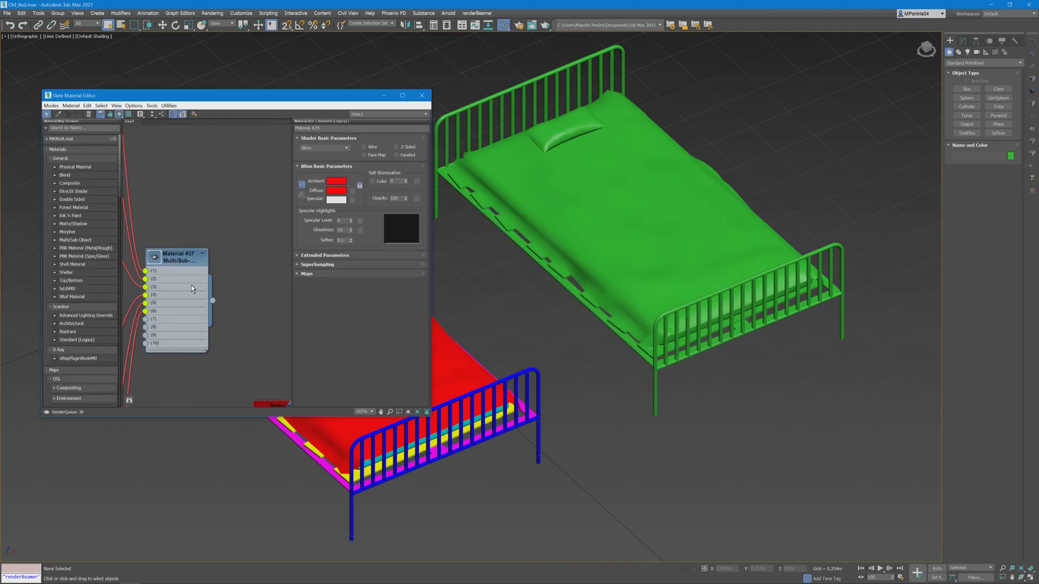
right_click(171, 180)
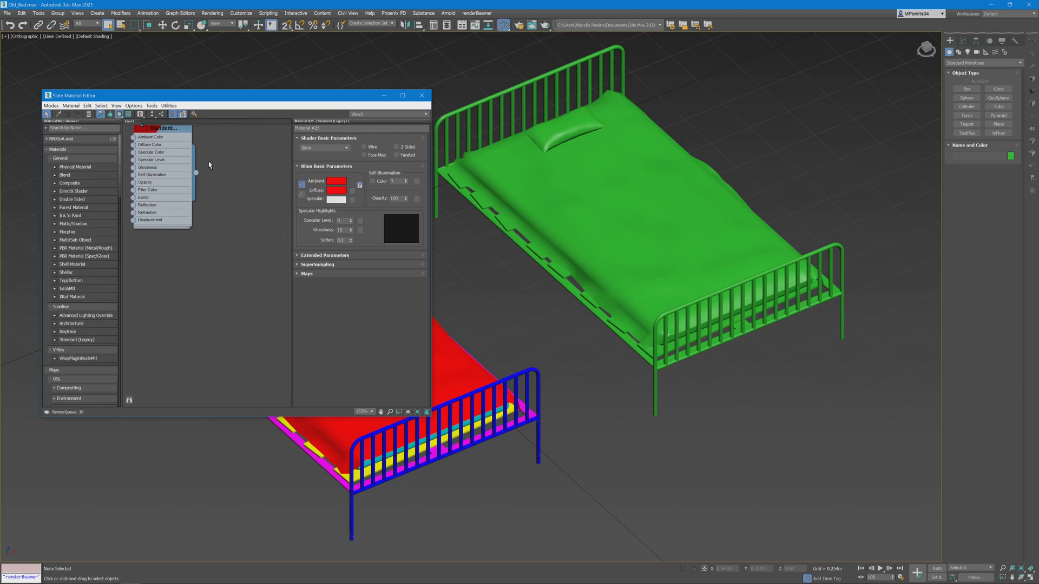
click(195, 173)
scroll(235, 250, up, 2)
click(204, 243)
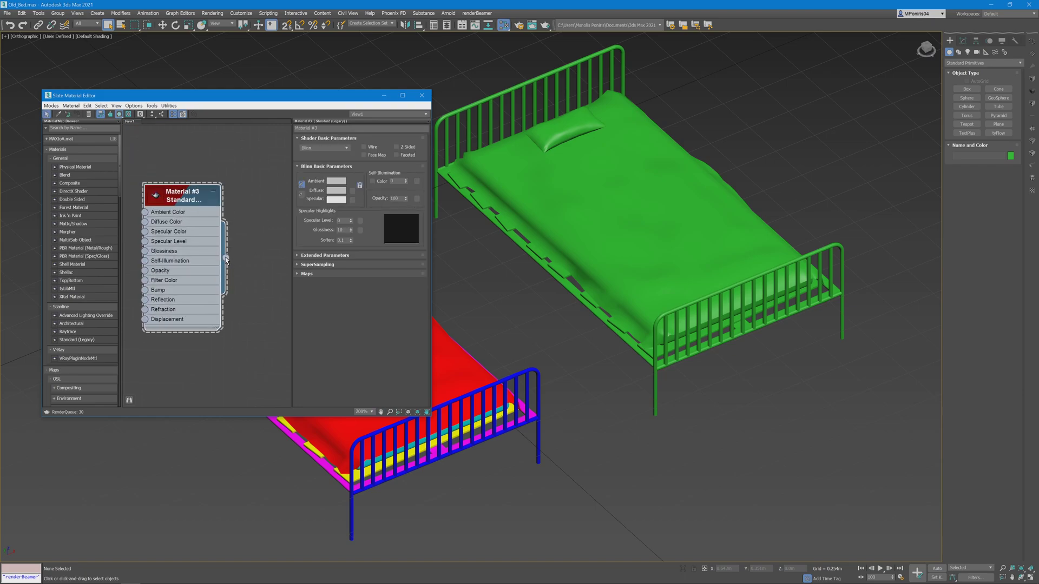
drag(226, 258, 413, 380)
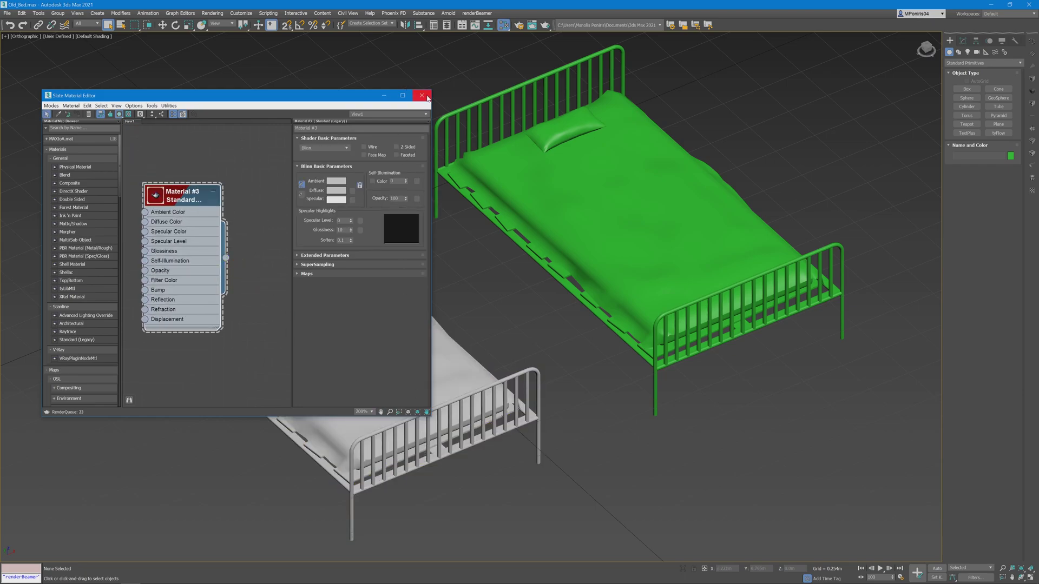
- Export only the white bed as Bed_Mesh FBX into the 3D\Max_To_Painter_Video folder
key(m)
click(318, 271)
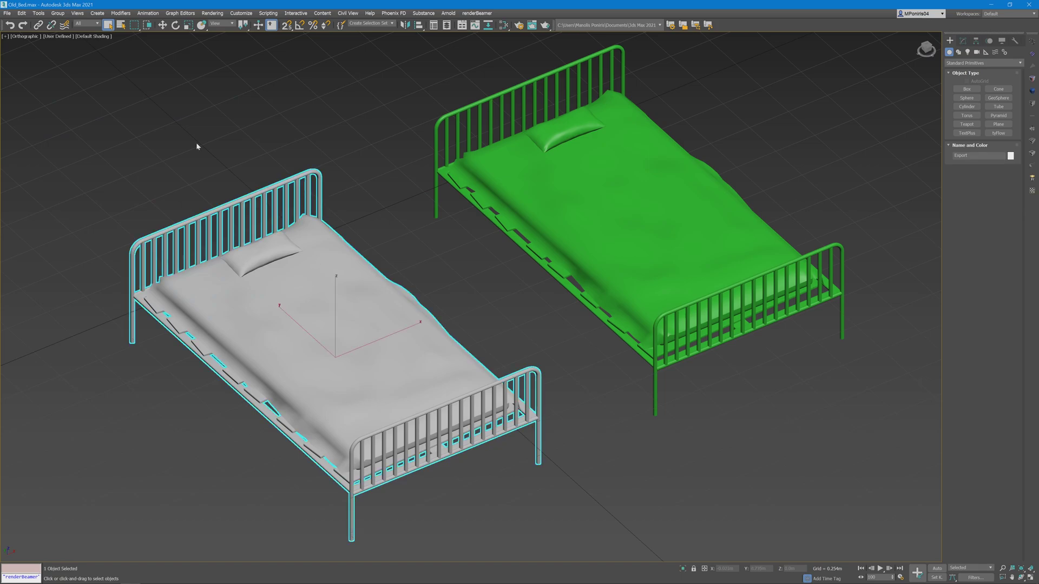
click(7, 13)
mouse_move(65, 126)
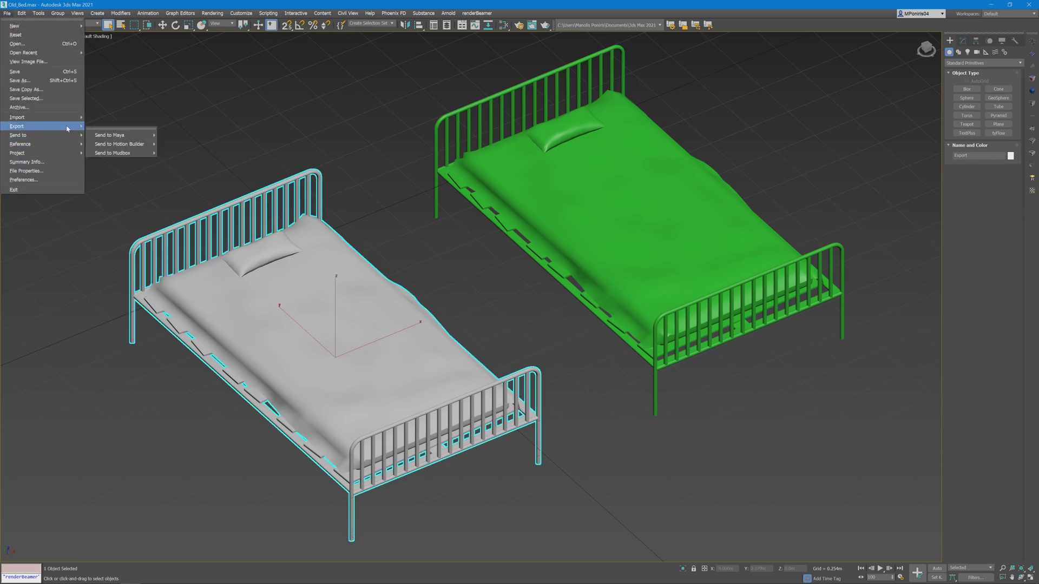
click(111, 135)
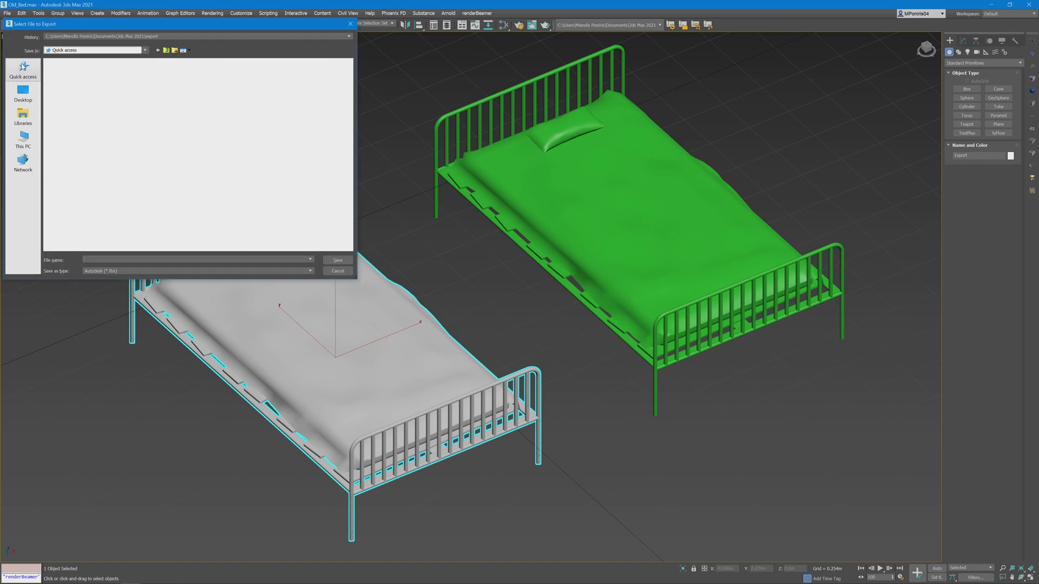
double_click(114, 109)
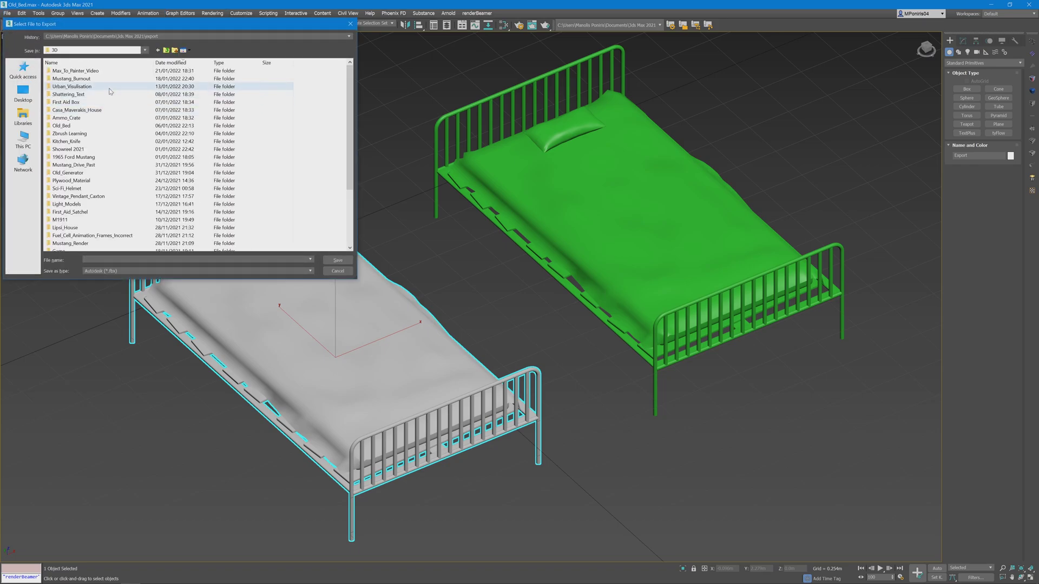
double_click(87, 72)
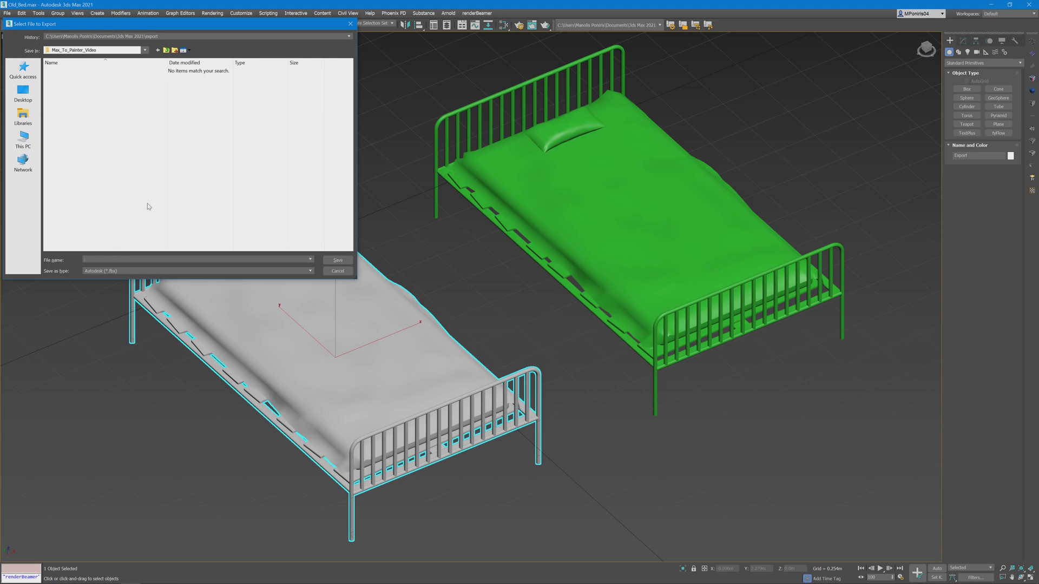
text(BV)
key(Return)
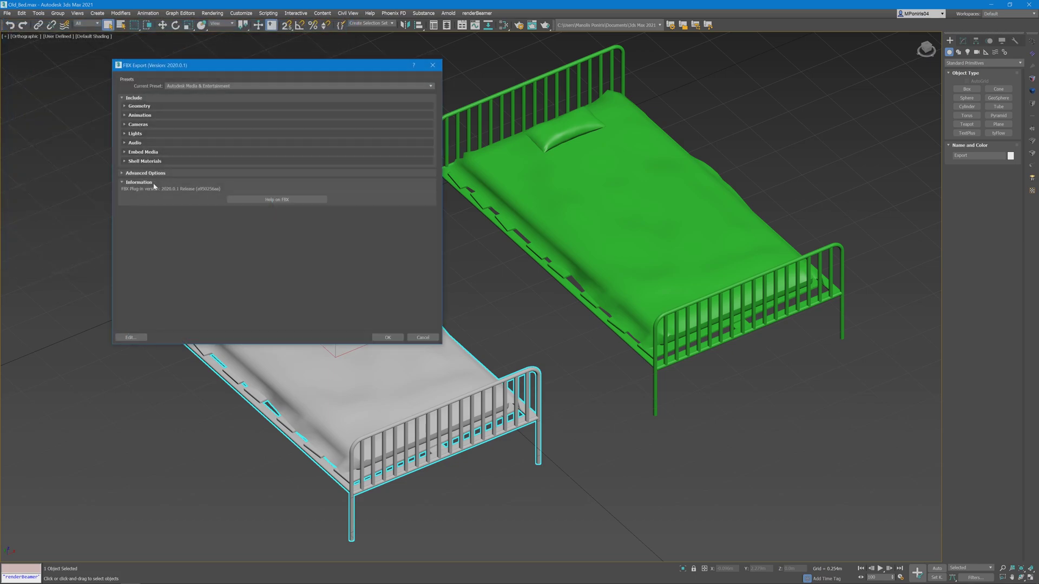
click(383, 337)
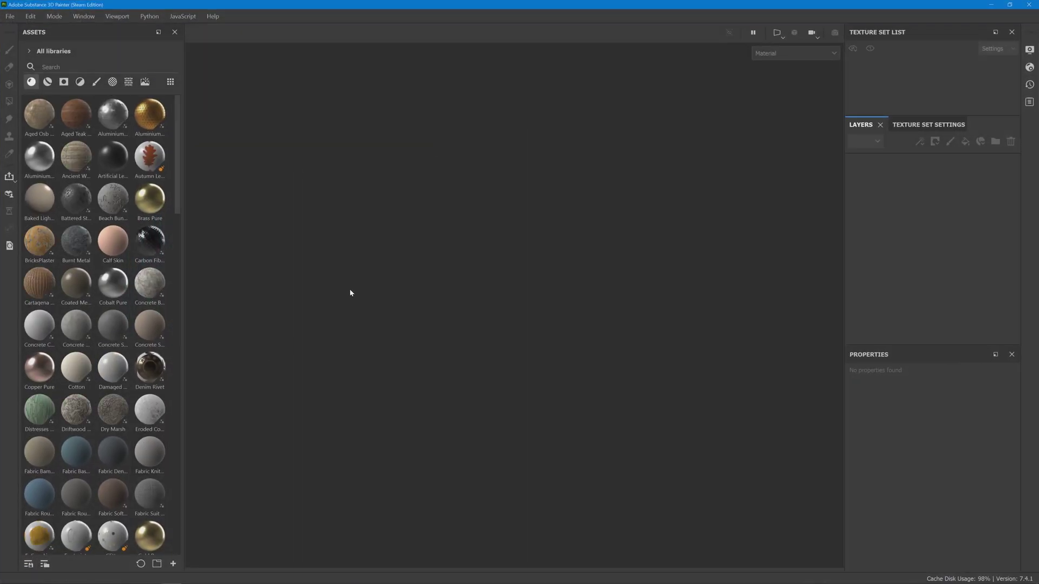
- Create a new project at 4096 document resolution using the Bed_Mesh.fbx mesh
key(ctrl+n)
click(468, 203)
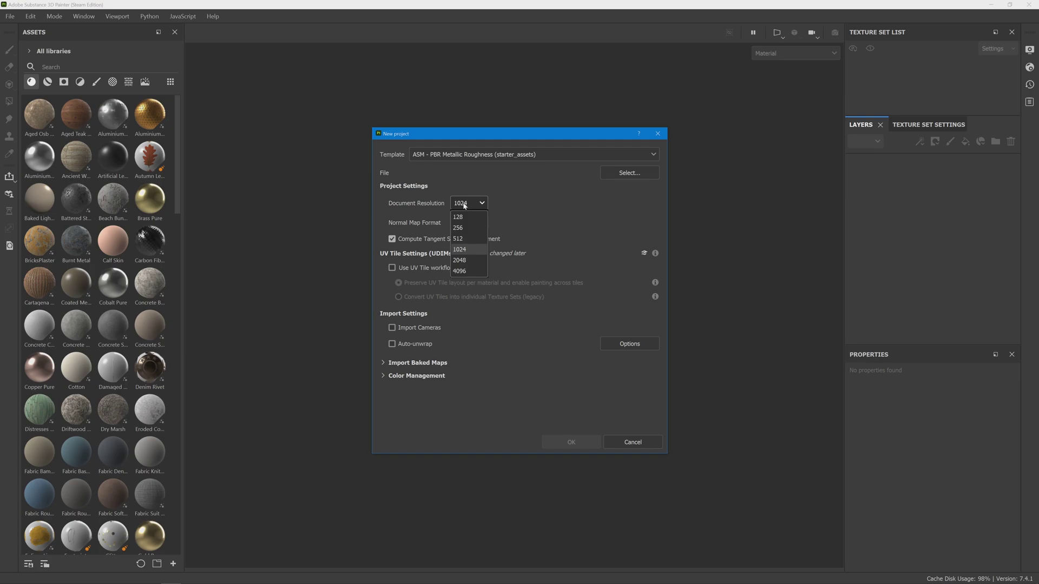
click(464, 270)
click(644, 173)
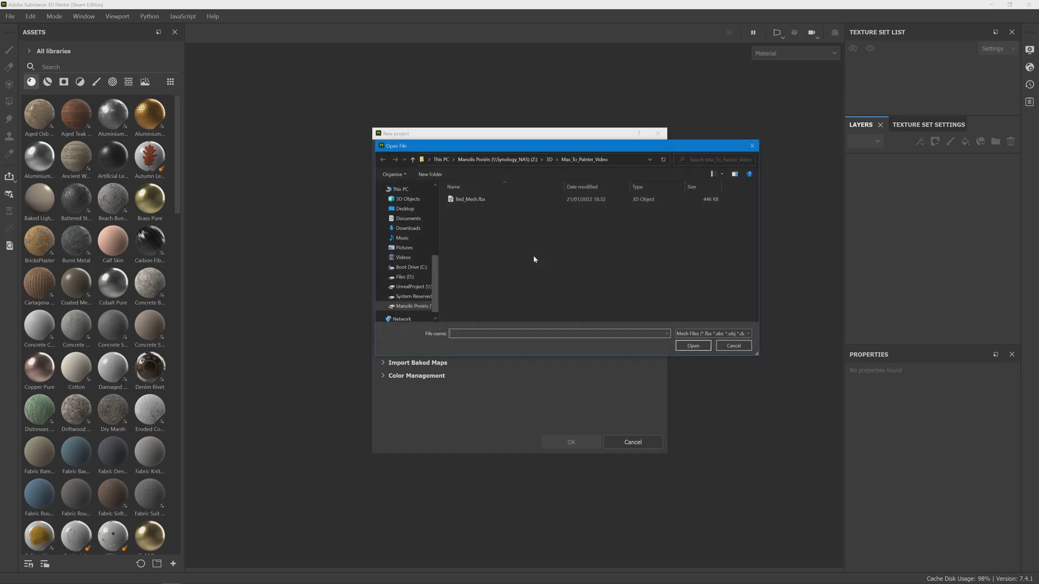
click(475, 199)
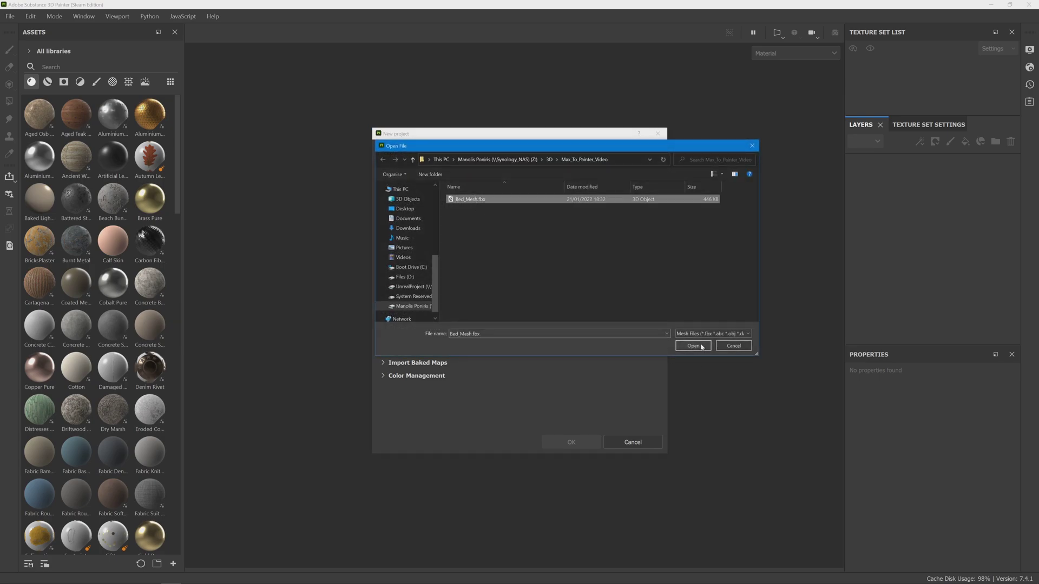
click(701, 347)
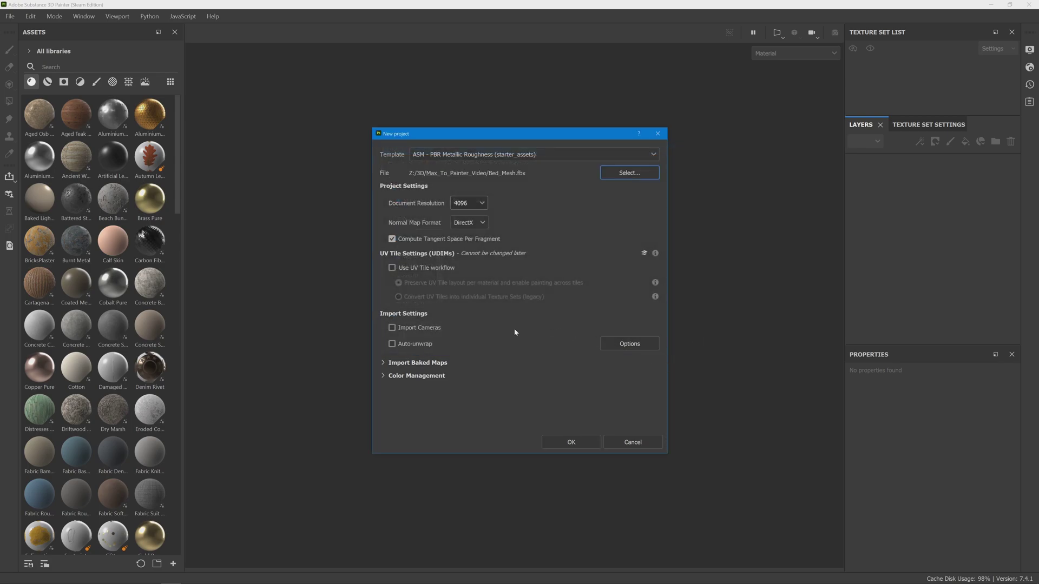
click(572, 442)
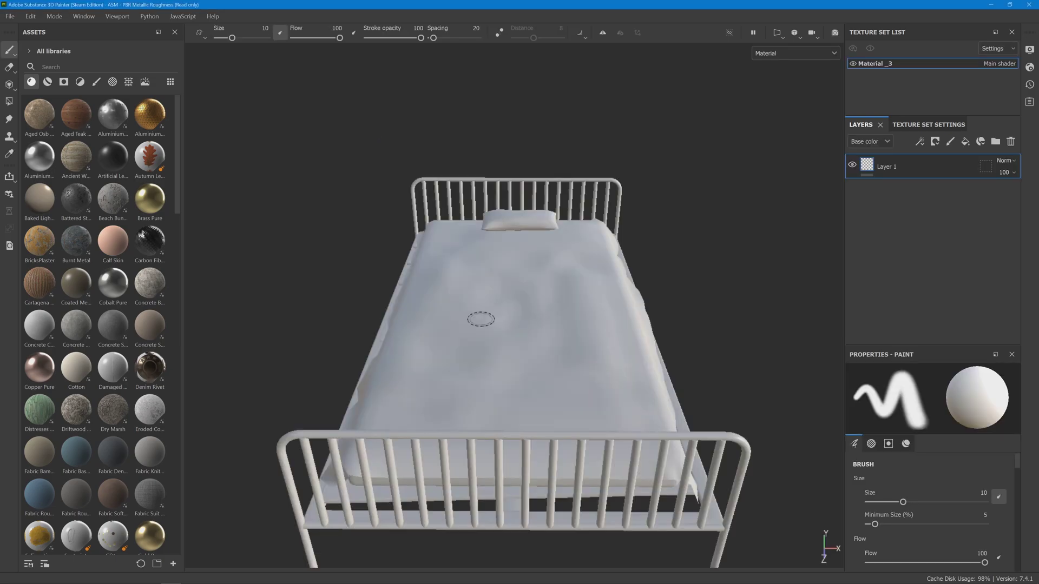
- Bake all mesh maps except ID at 4096 output size and dismiss the report
scroll(480, 319, down, 3)
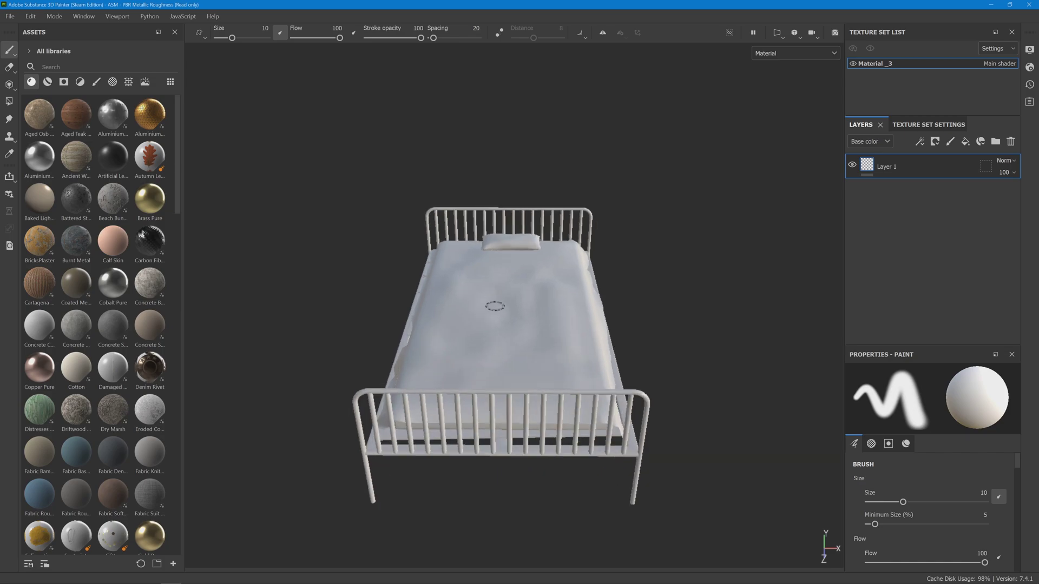
key(ctrl+shift+b)
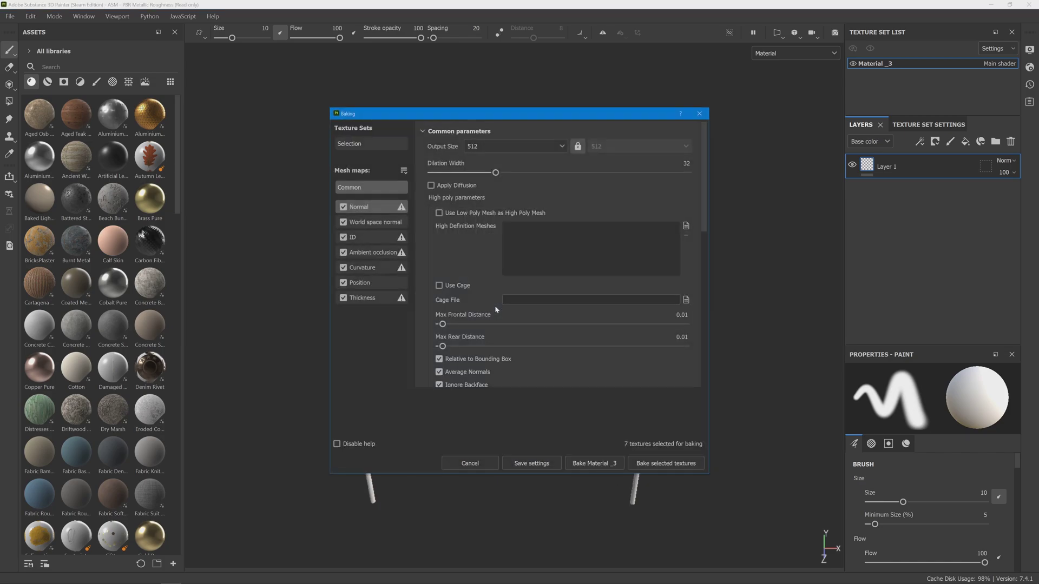
click(524, 145)
click(500, 236)
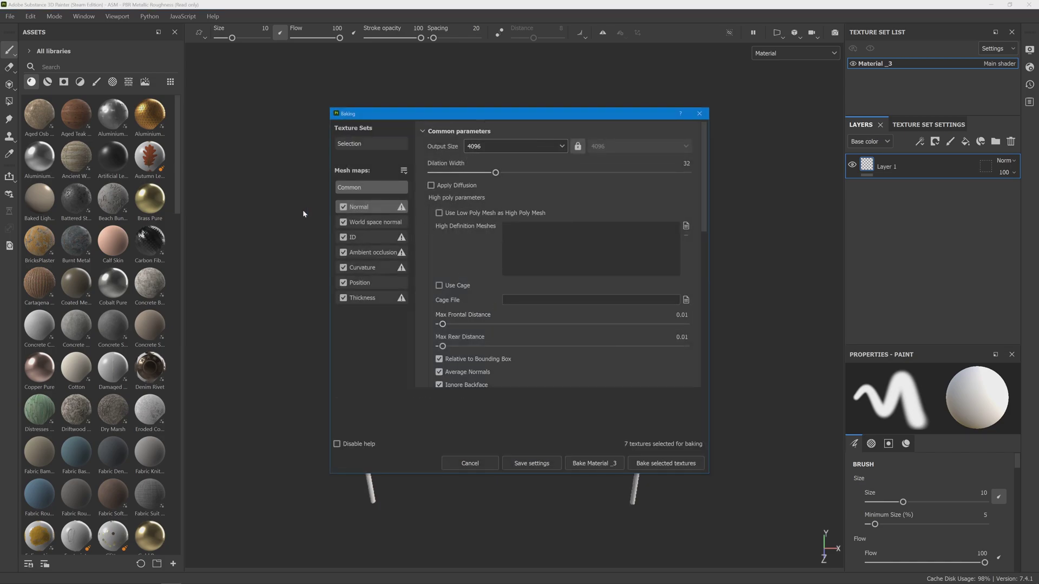
click(343, 237)
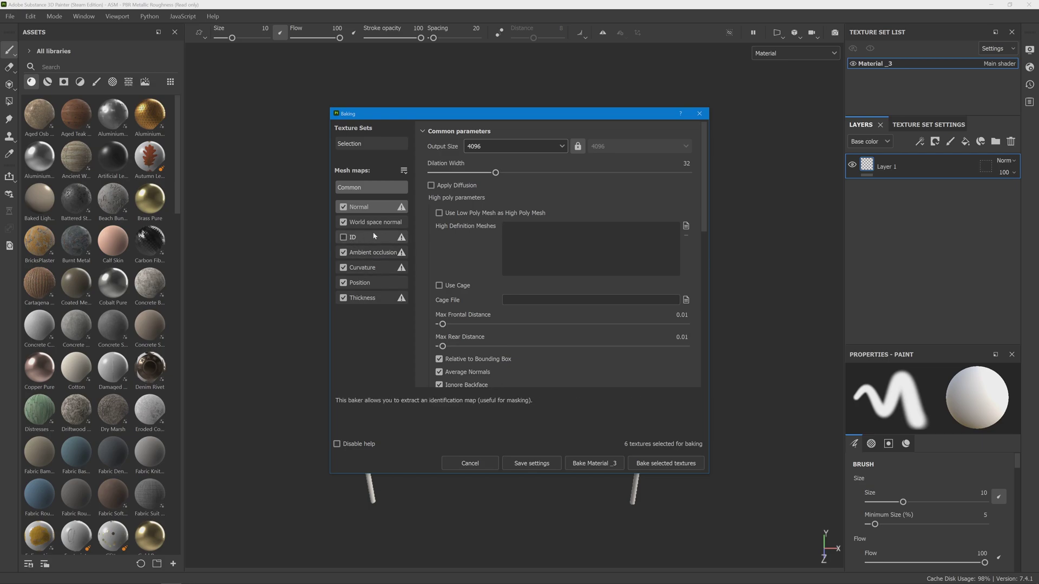
click(666, 464)
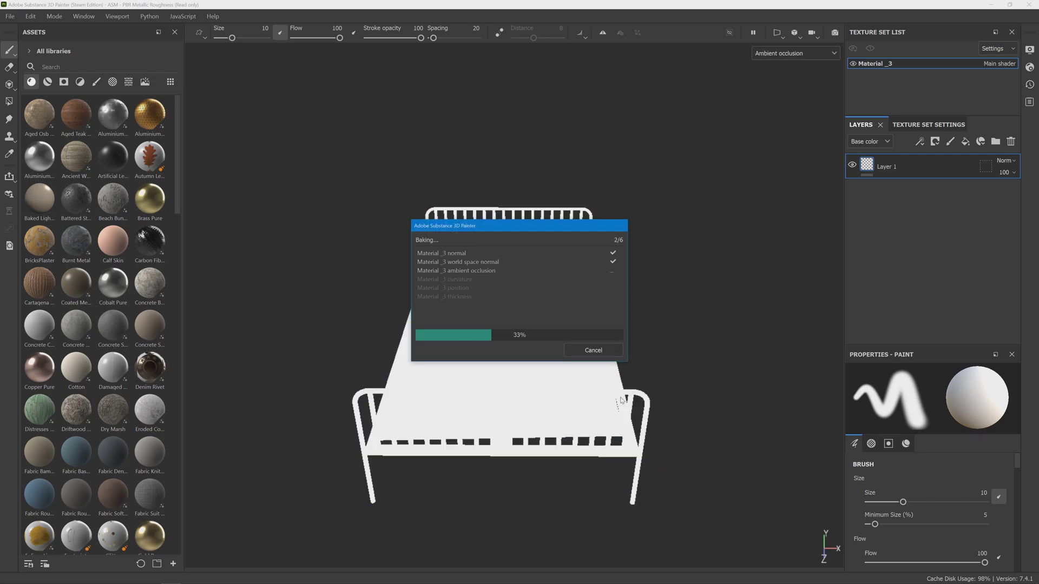
key(Return)
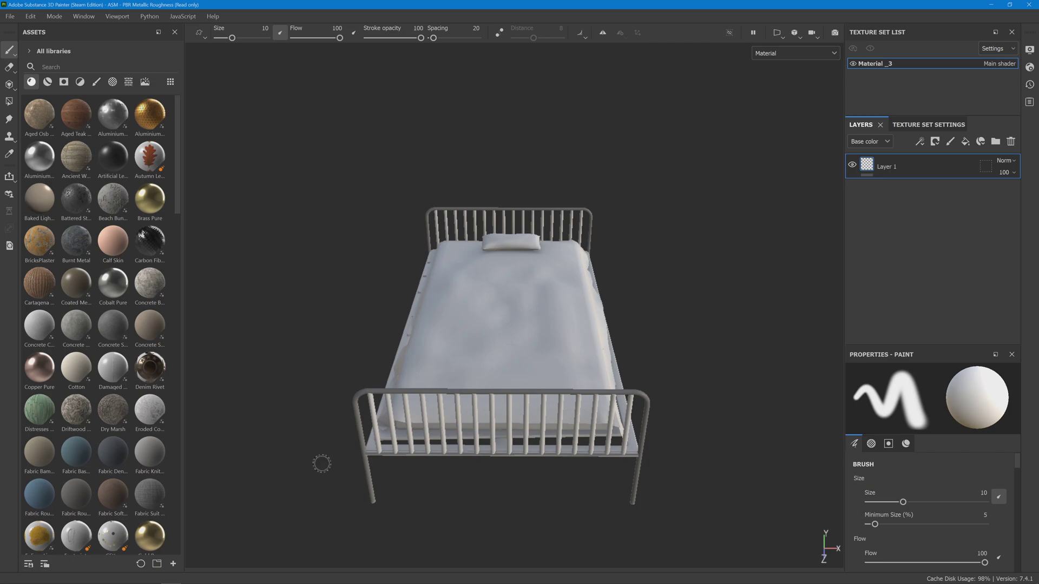
- Import Export_diffuse.png as a texture resource stored in the current project
click(173, 564)
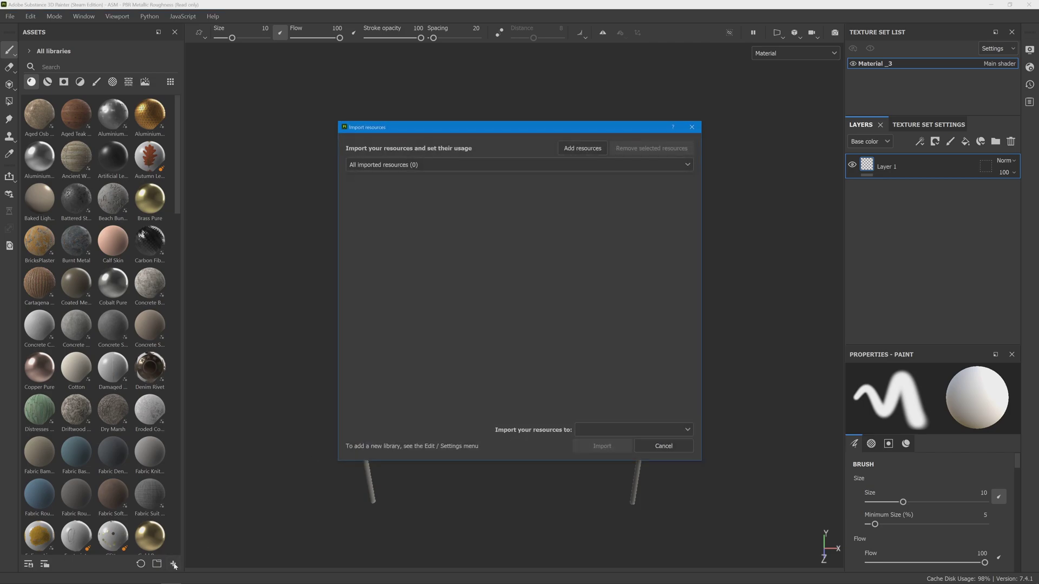
click(582, 149)
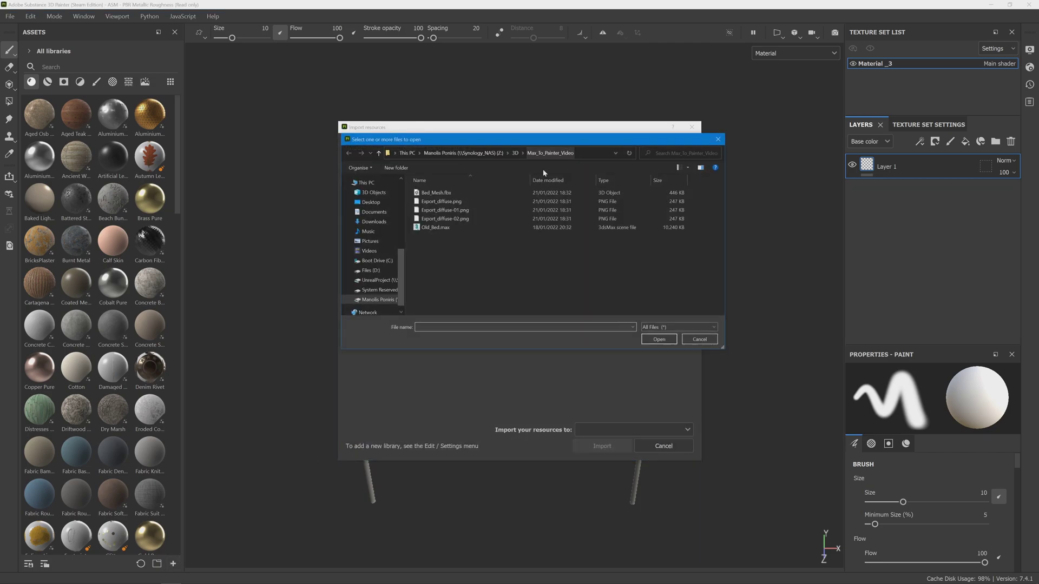
click(486, 202)
click(659, 339)
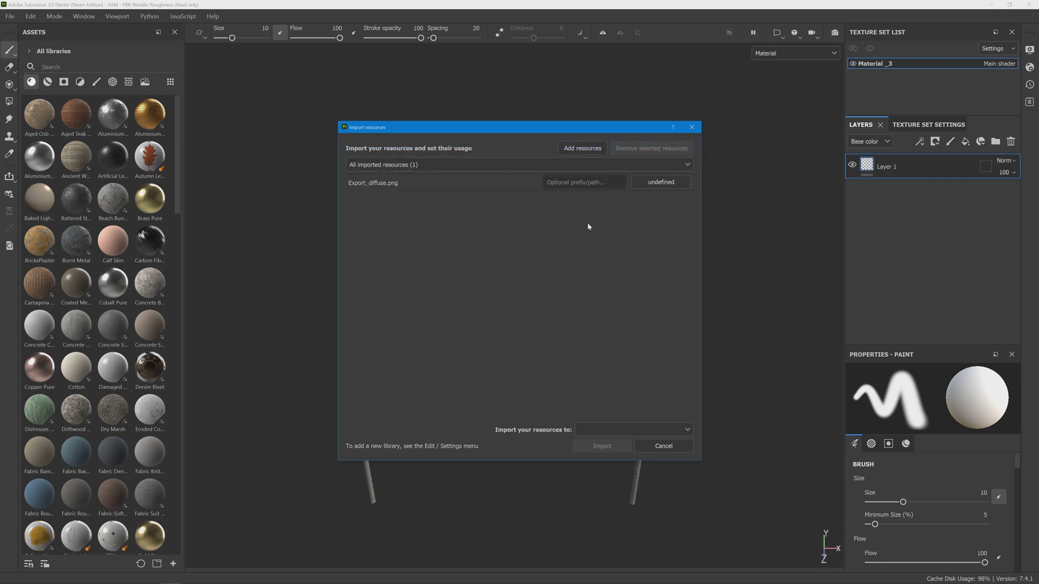
click(661, 182)
click(686, 232)
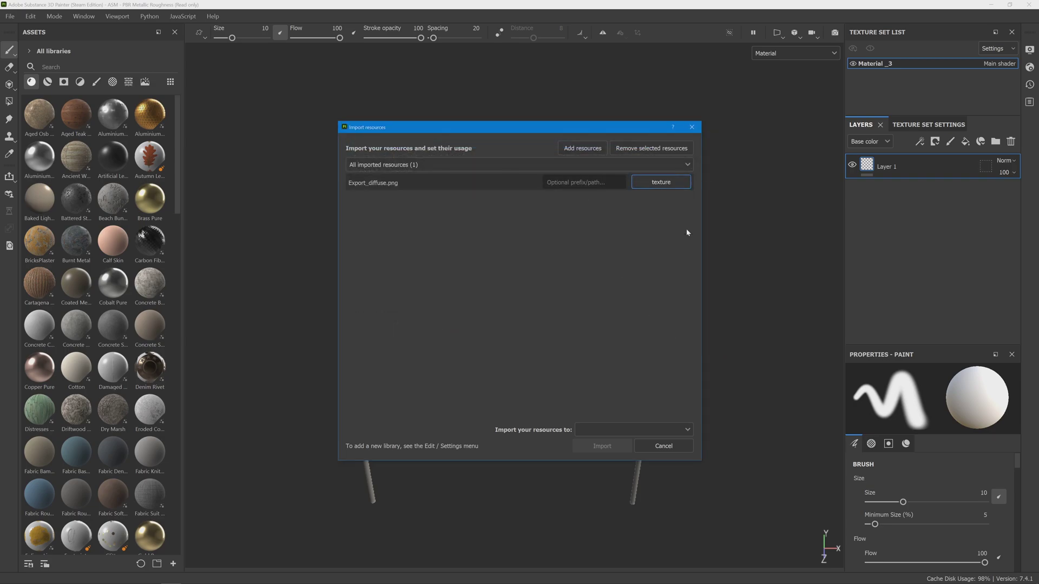
click(596, 431)
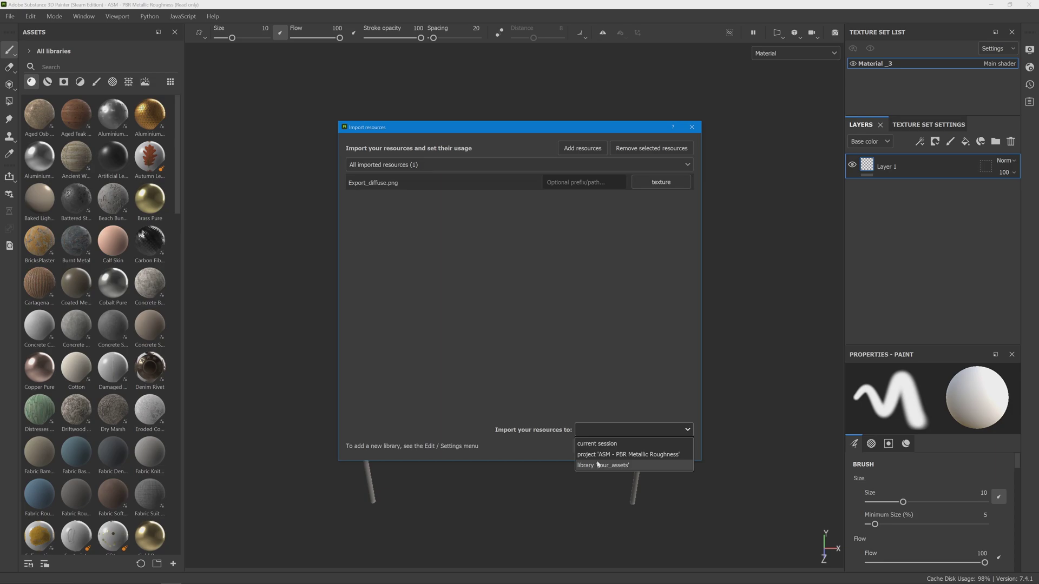
click(614, 455)
click(599, 447)
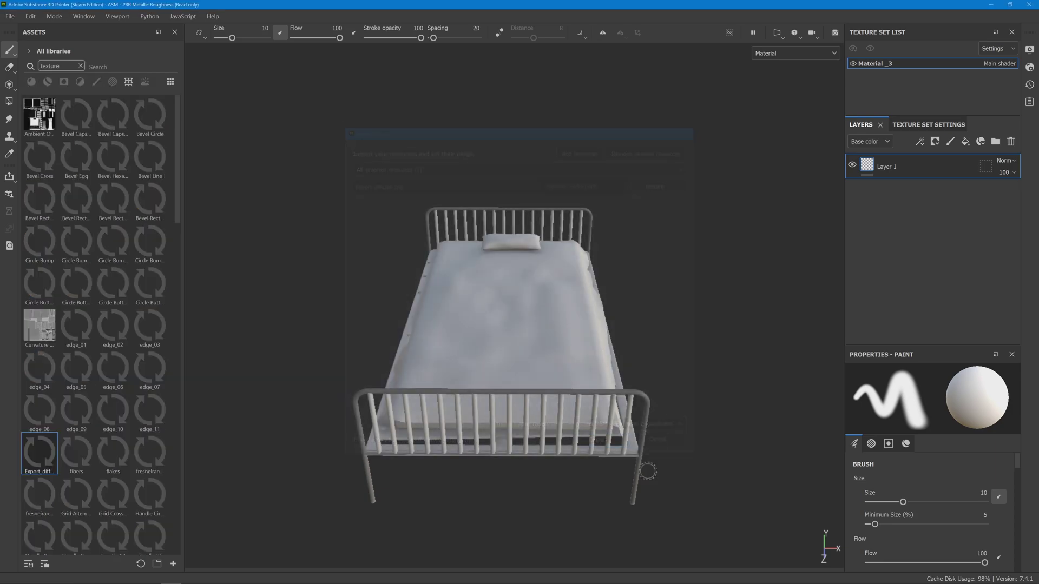
- Drag Export_diff from Assets into the ID mesh map slot of Texture Set Settings
click(914, 125)
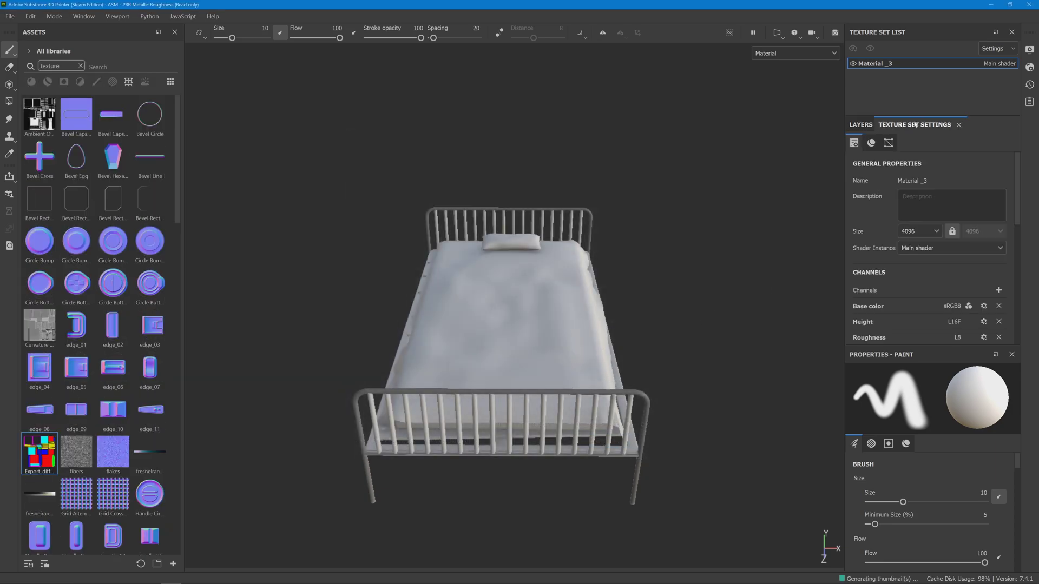
scroll(907, 265, down, 6)
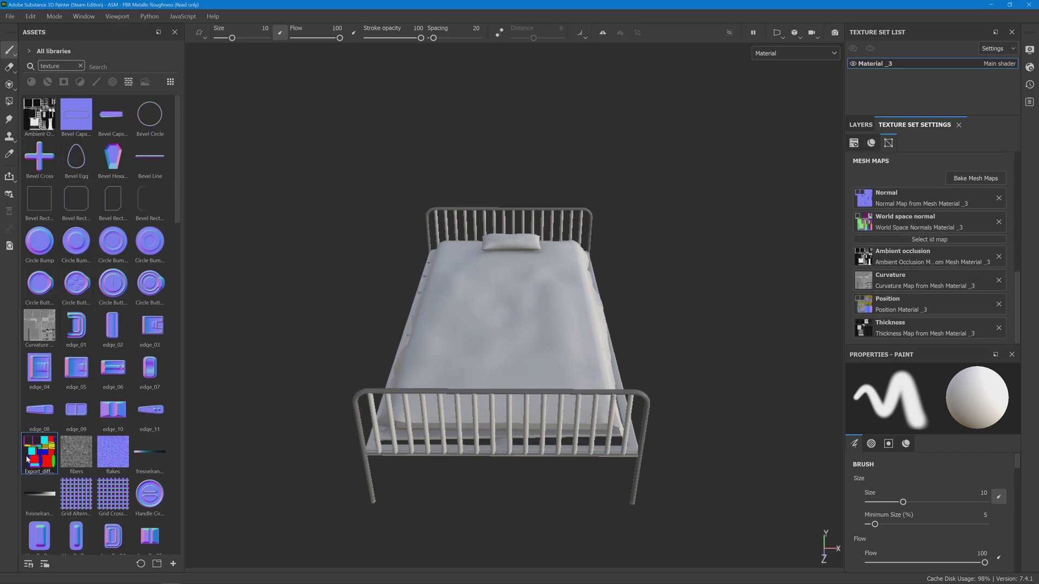
drag(28, 458, 939, 241)
scroll(469, 279, down, 3)
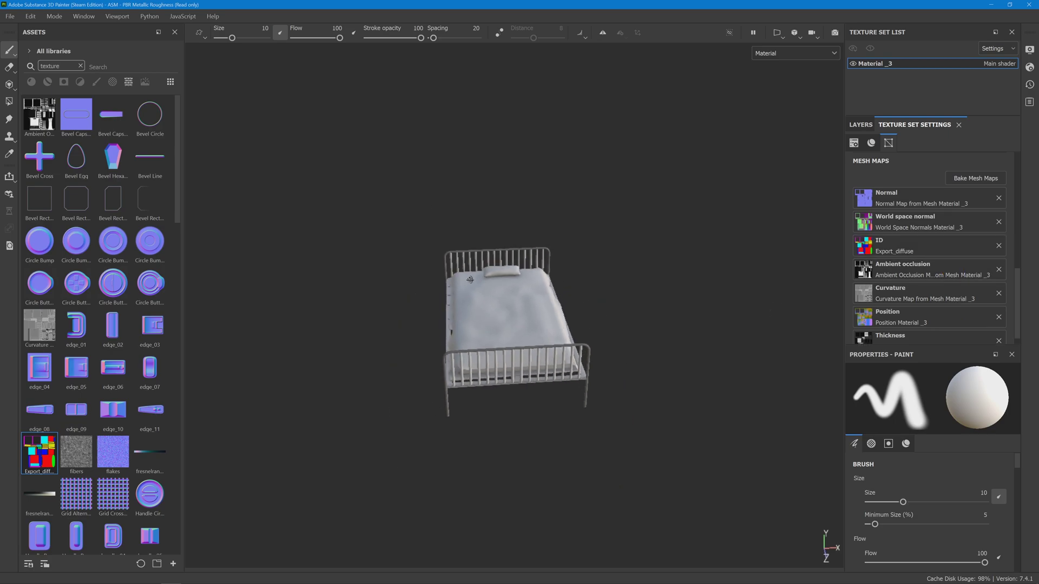
alt+drag(469, 280, 547, 284)
scroll(546, 284, up, 5)
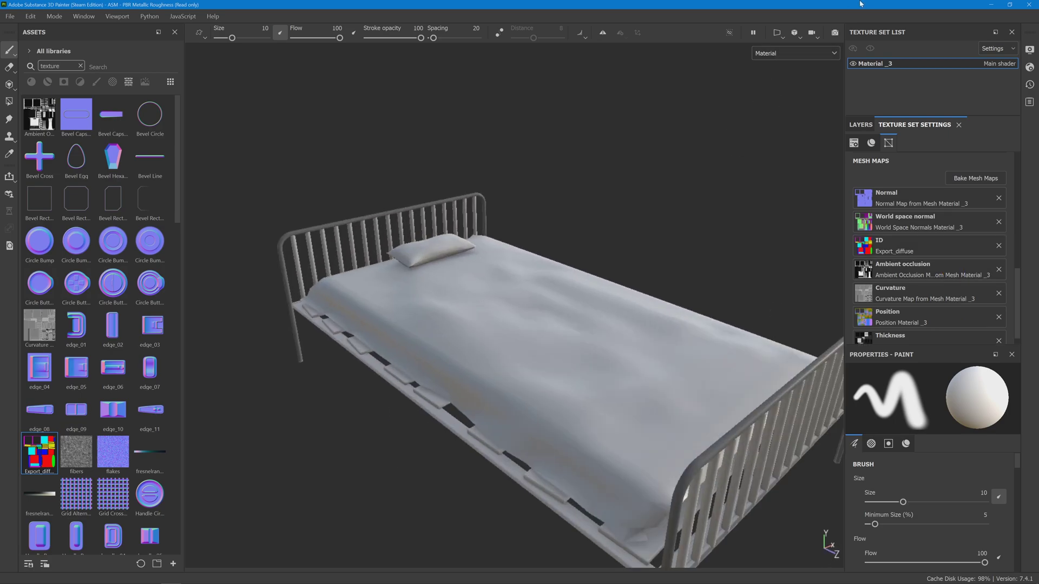
- Switch the viewport to the ID channel and frame the bed to view its colour zones
click(817, 55)
click(781, 137)
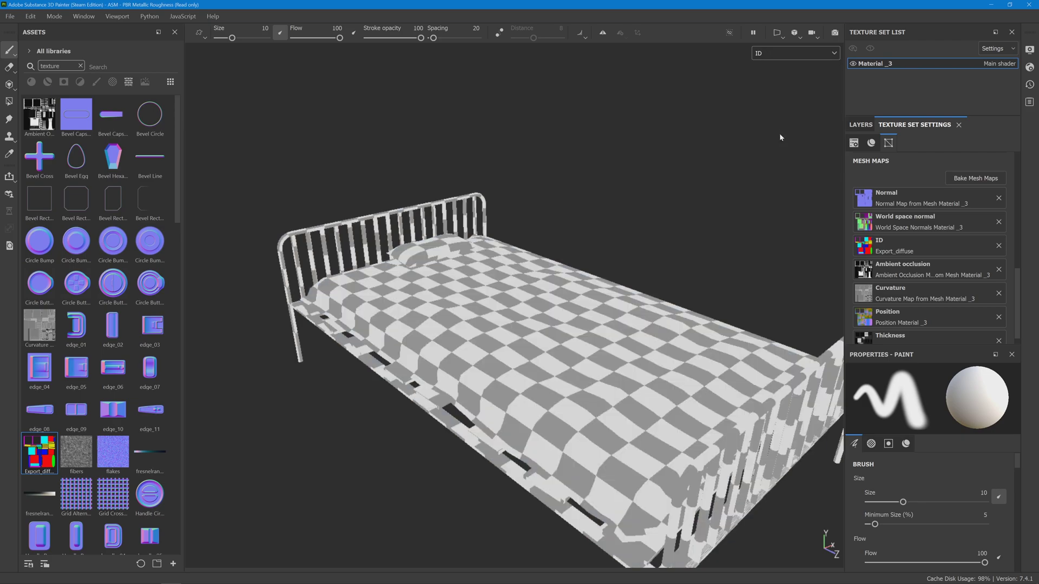
key(f)
alt+drag(536, 359, 458, 366)
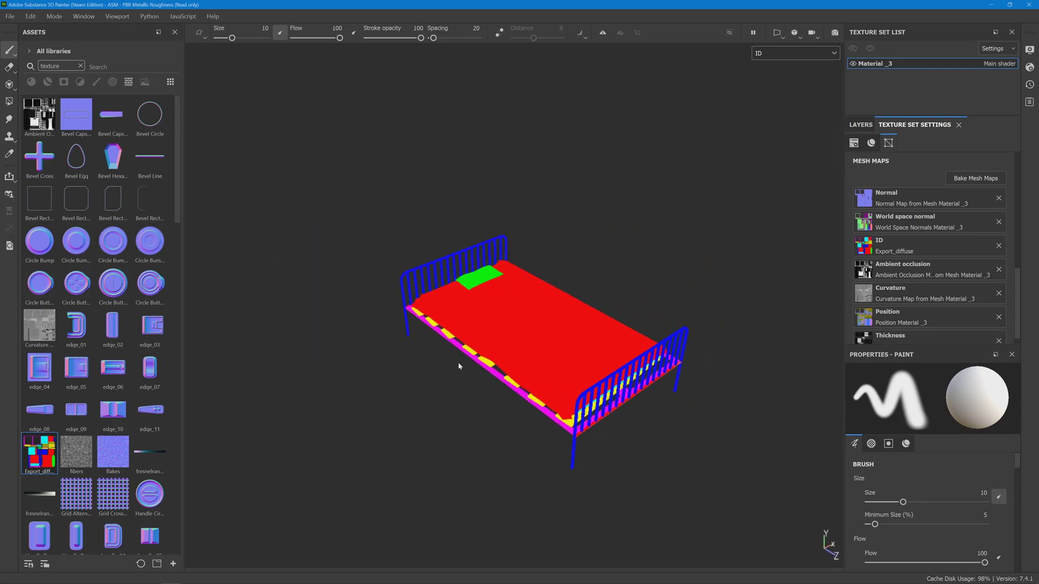
scroll(506, 337, up, 3)
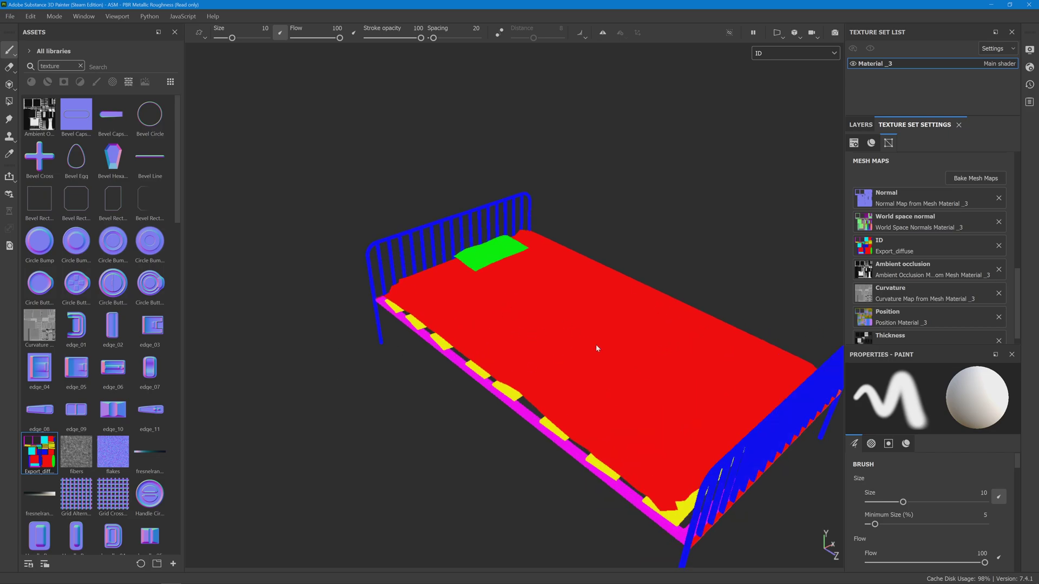
alt+drag(597, 349, 498, 273)
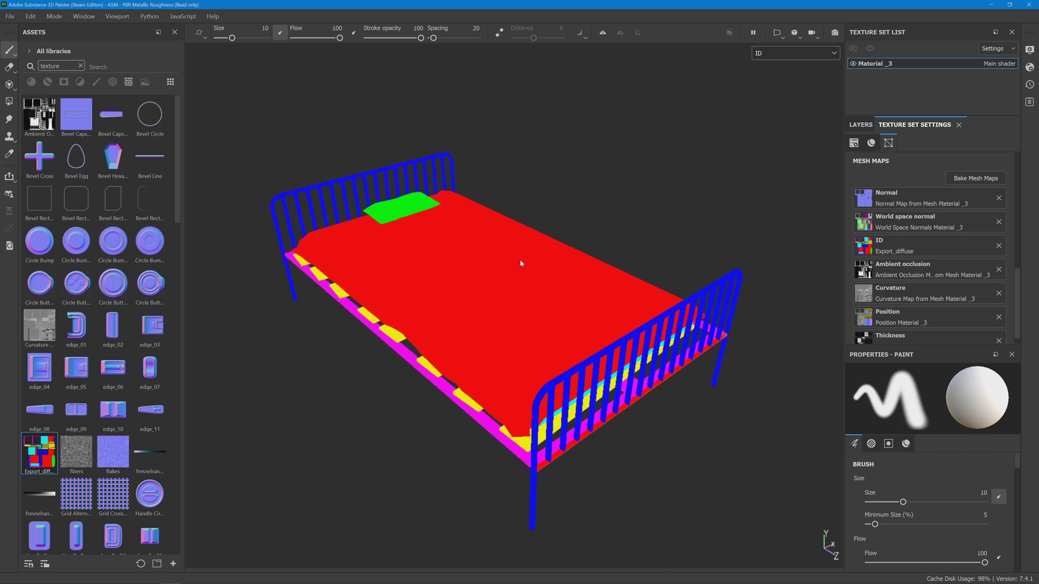
- Delete Layer 1 and add a new empty folder to the layer stack
click(860, 124)
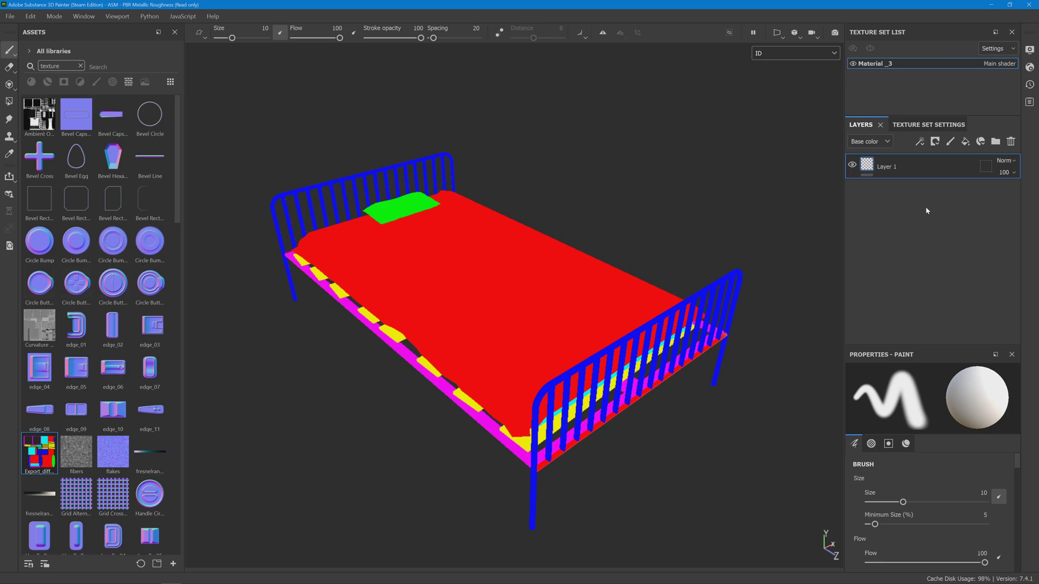
key(Delete)
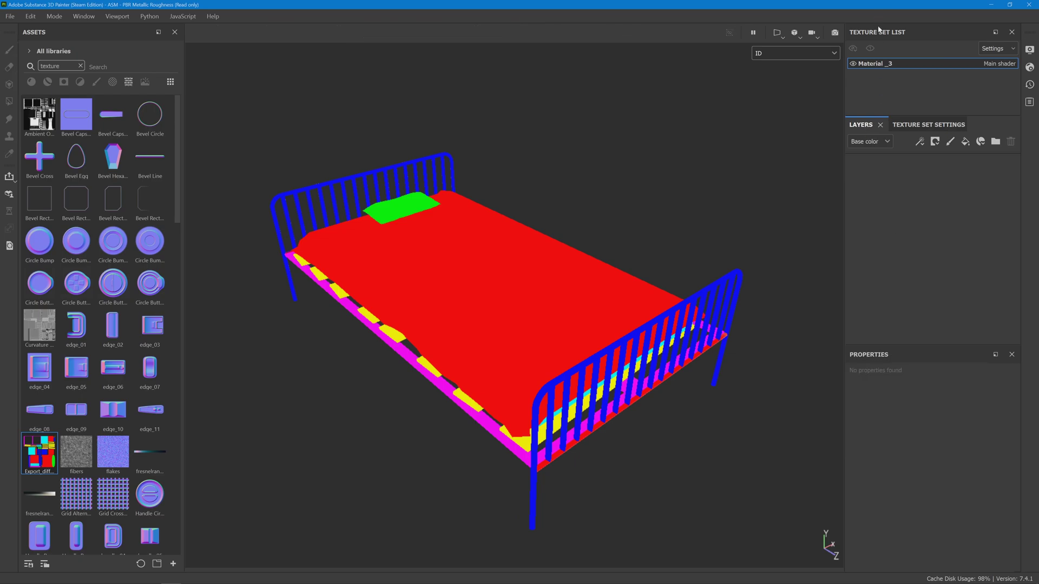
right_click(871, 216)
click(995, 141)
- Give Folder 1 a colour-selection mask that picks the red sheet zone
right_click(902, 166)
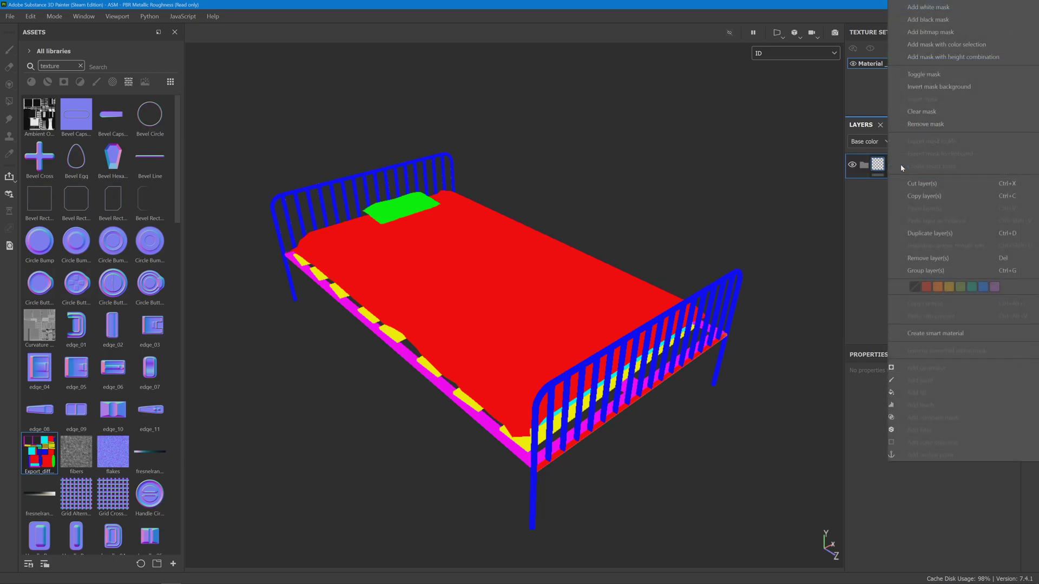
click(964, 44)
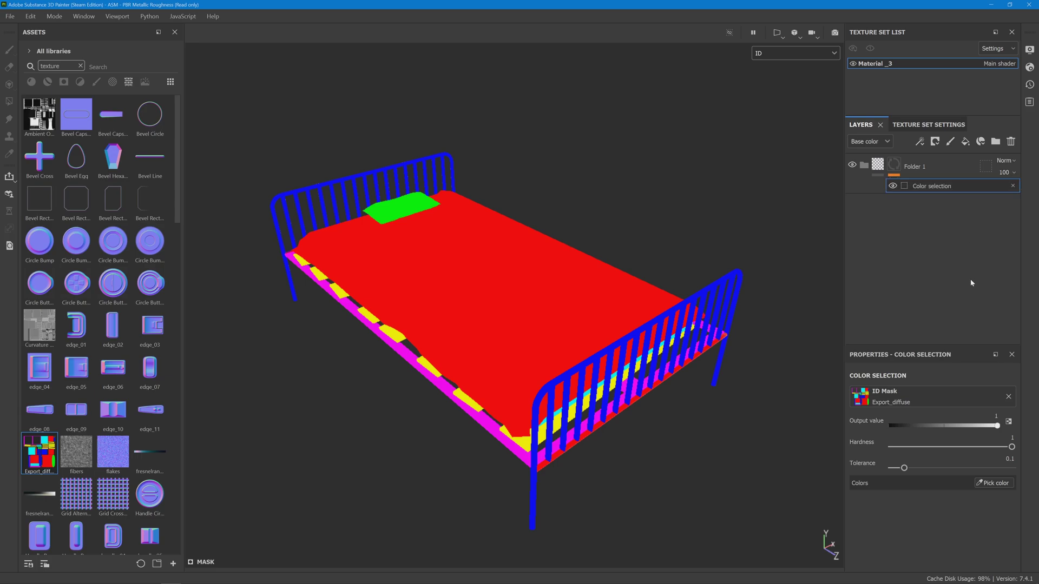
click(994, 482)
click(319, 260)
- Rename the folder to 'Sheet' and filter the assets to show materials only
click(917, 167)
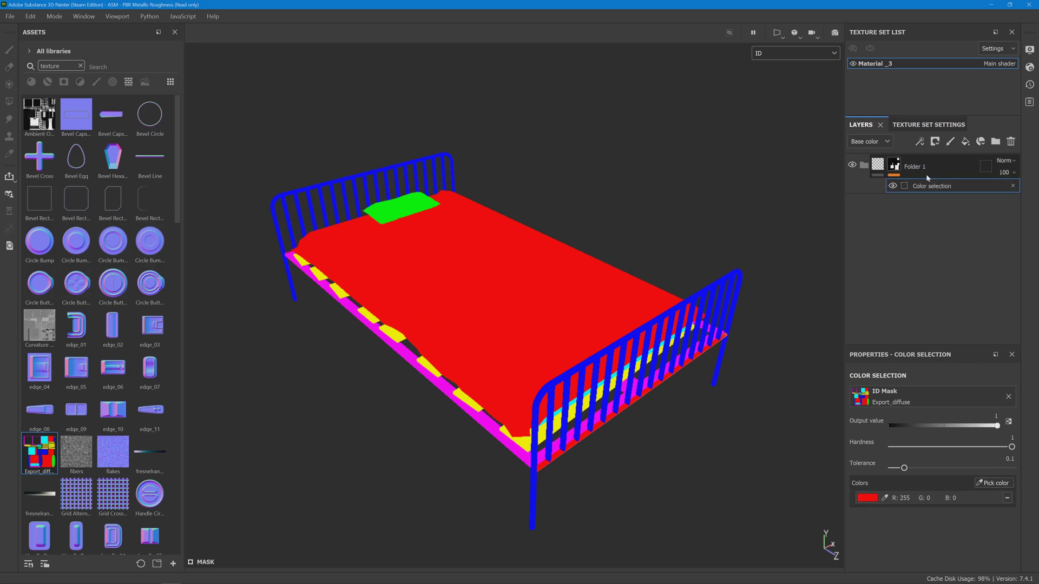
double_click(916, 167)
text(Sheet)
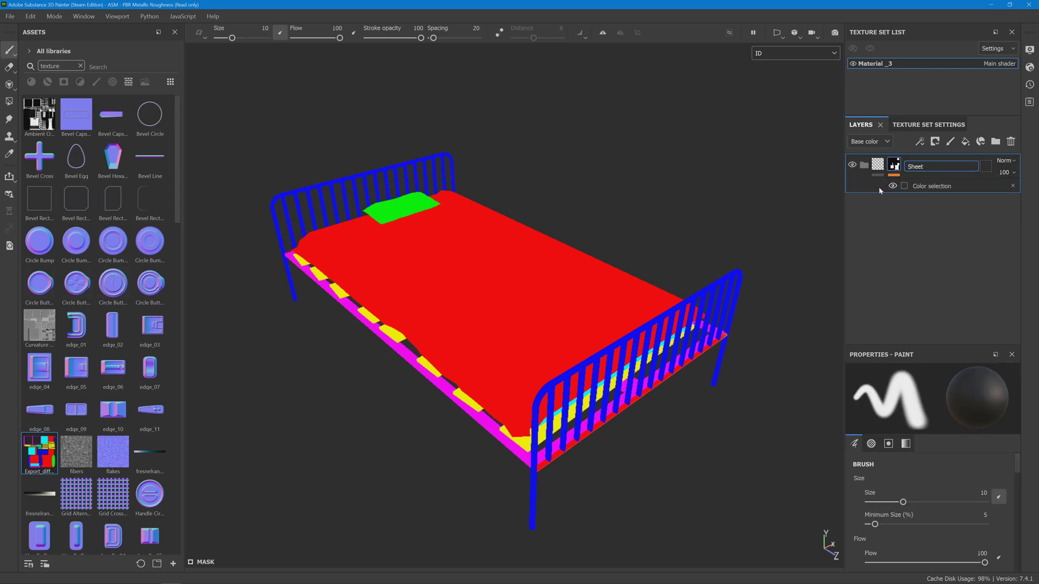
key(Return)
click(80, 65)
click(31, 83)
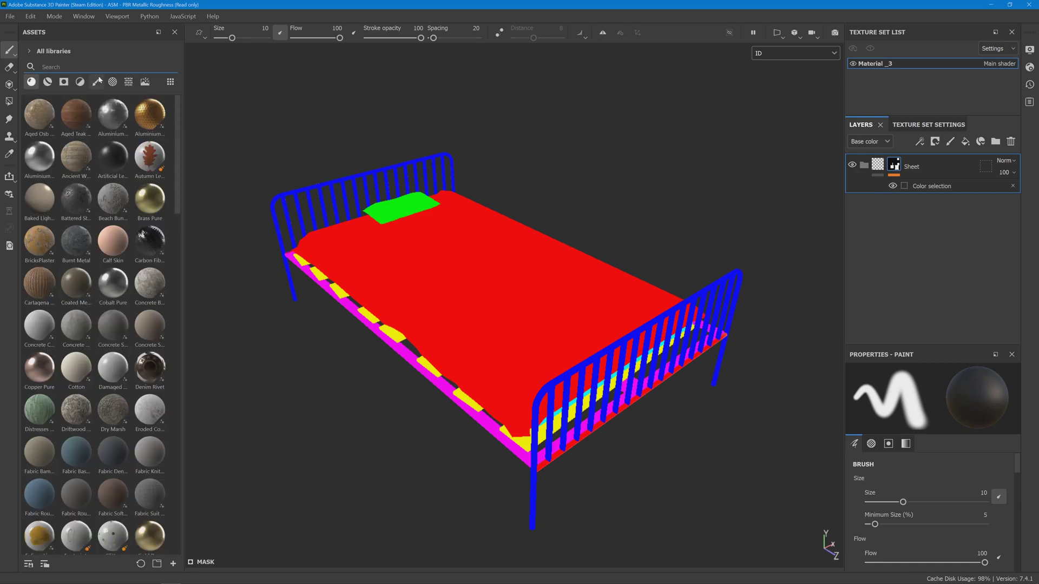
- Search assets for 'fabric' and drop the Cotton material inside the Sheet folder
text(fabric)
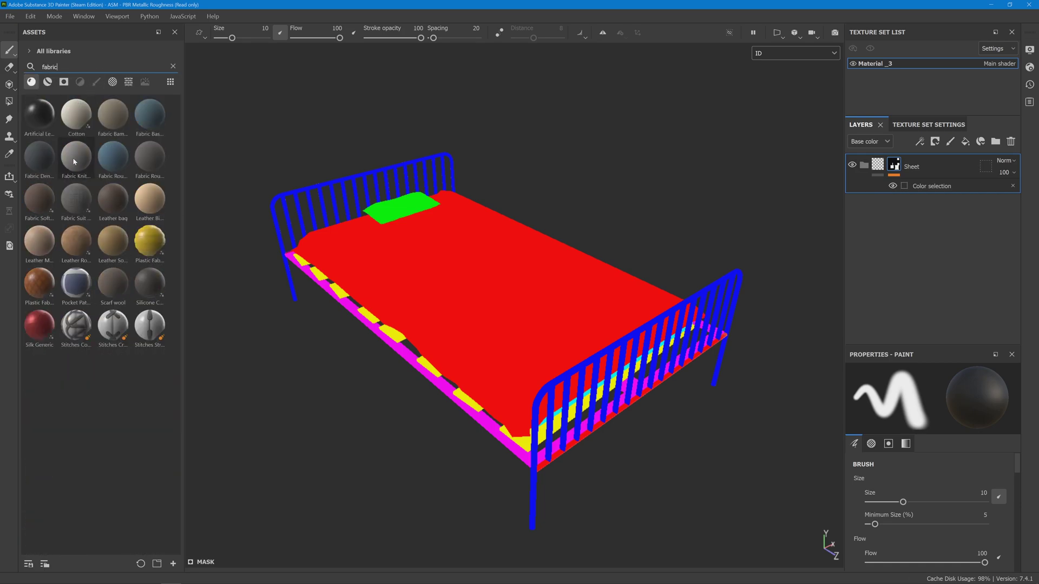
drag(76, 115, 920, 172)
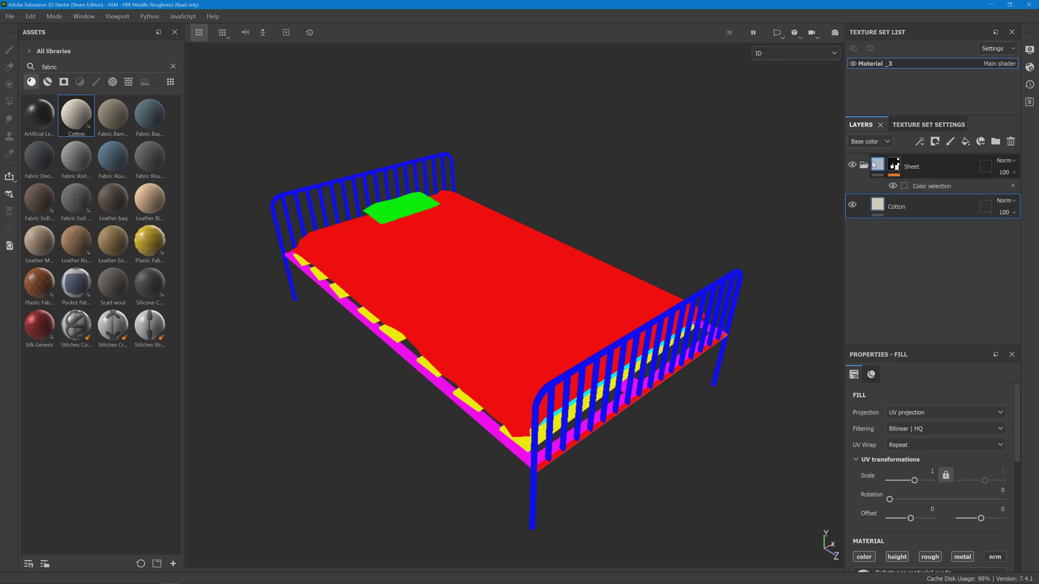
drag(873, 165, 873, 165)
- Switch the viewport back to Material mode to see the cotton-textured sheet
click(794, 53)
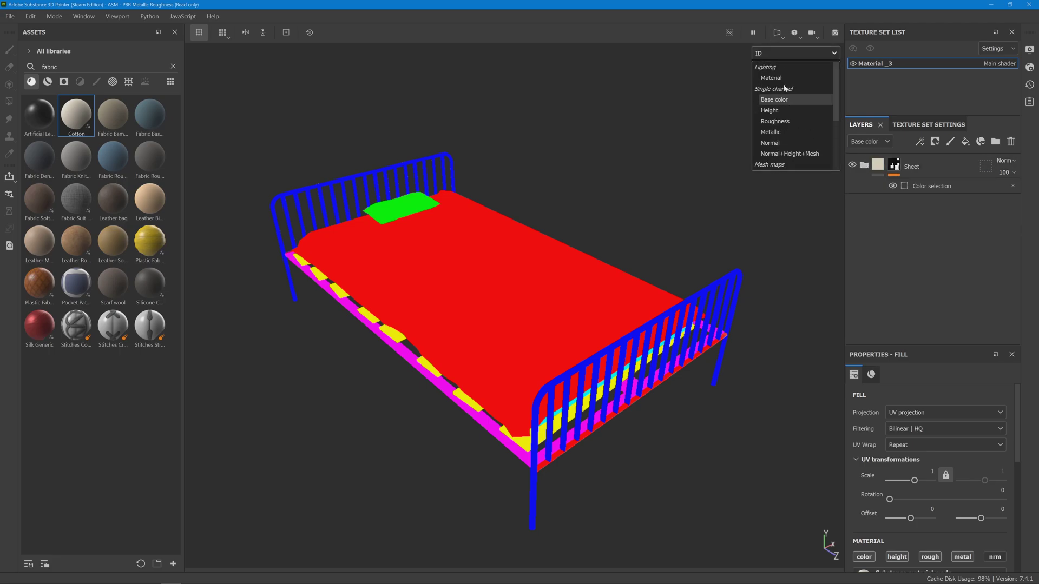
click(770, 78)
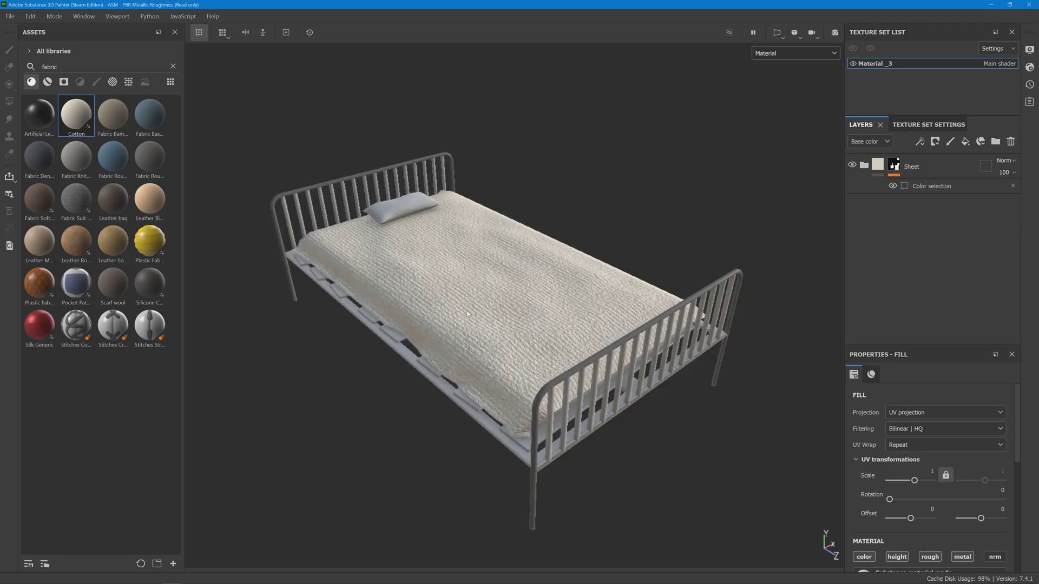
scroll(465, 292, up, 5)
scroll(460, 255, down, 5)
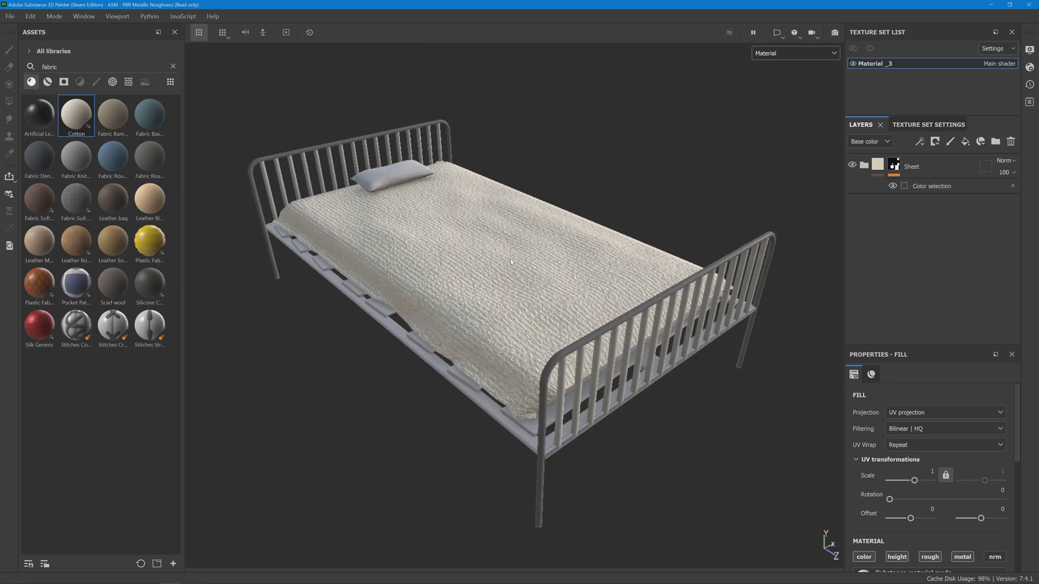